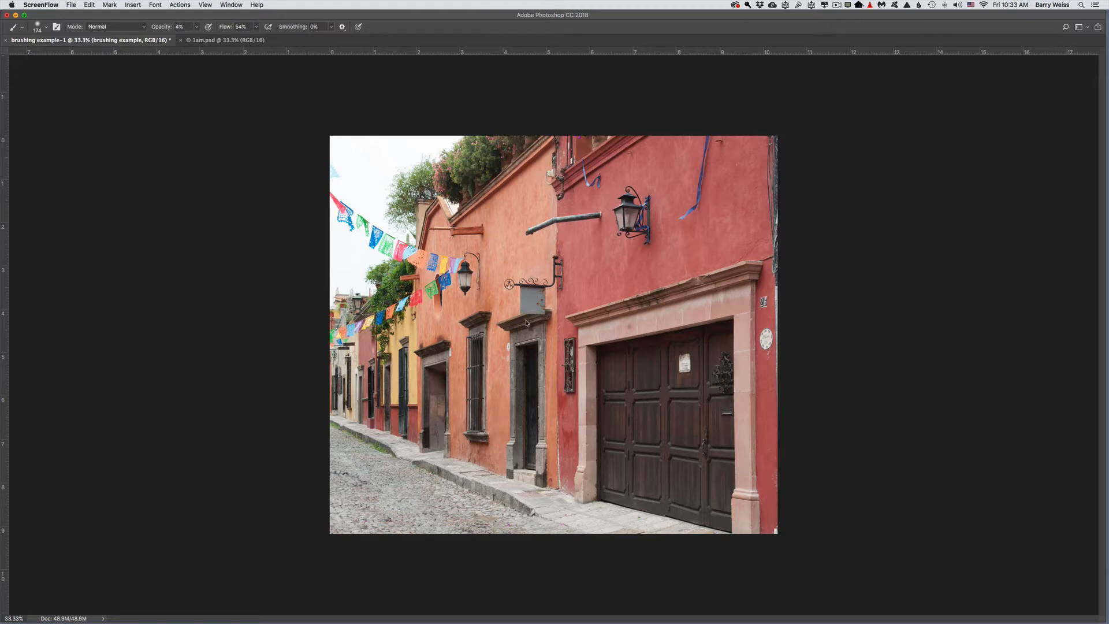
- Examine the finished reference version in 1am.psd for comparison, returning to the unedited brushing example
left_click(218, 44)
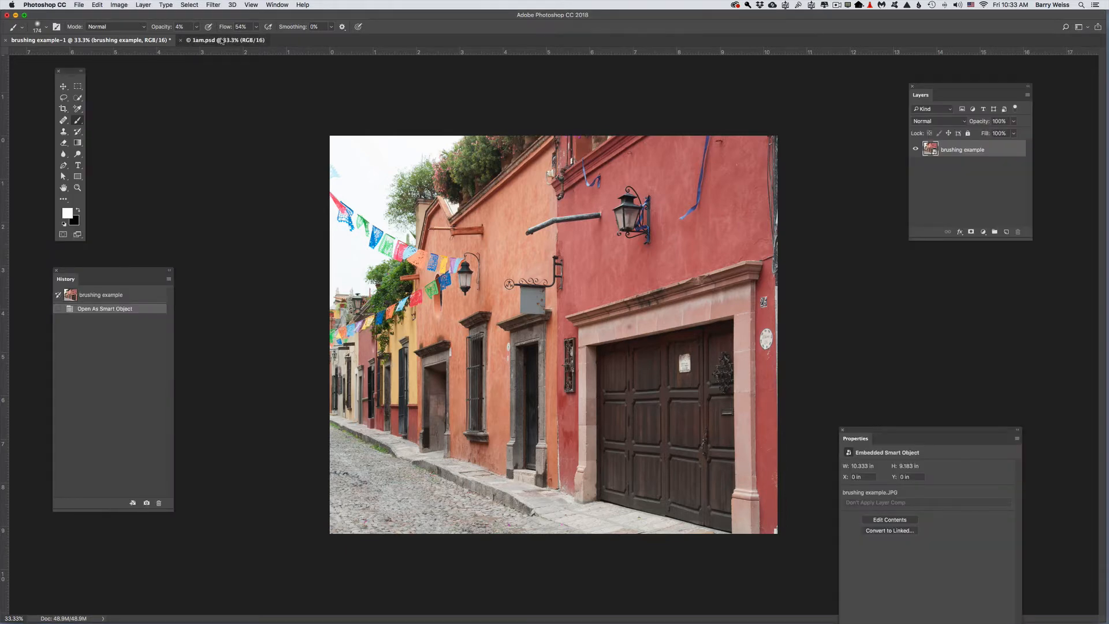
left_click(219, 41)
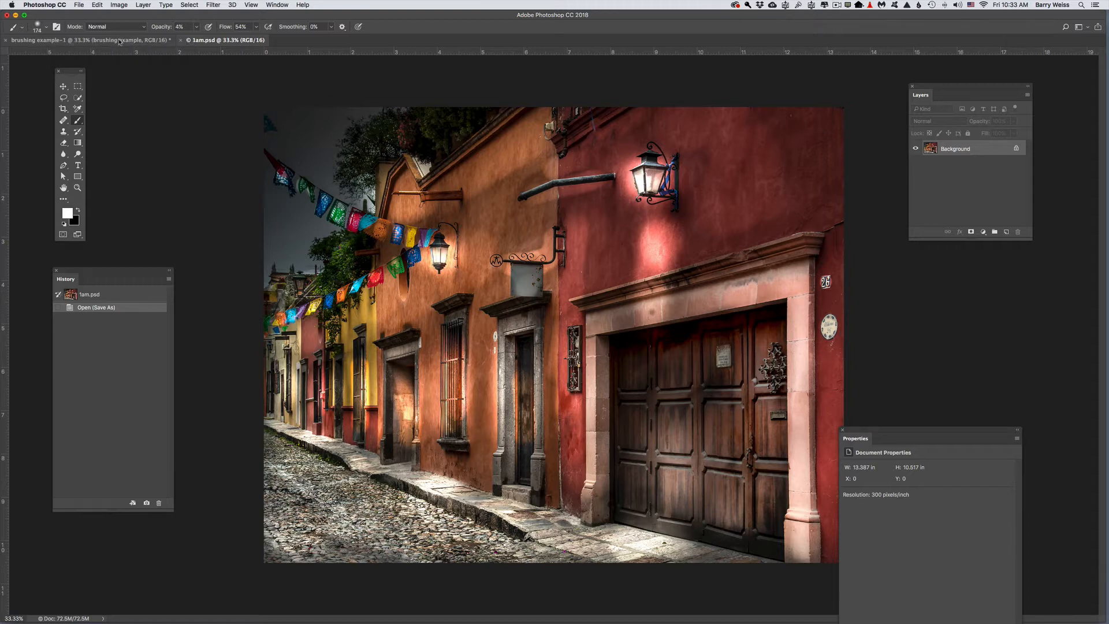
left_click(119, 41)
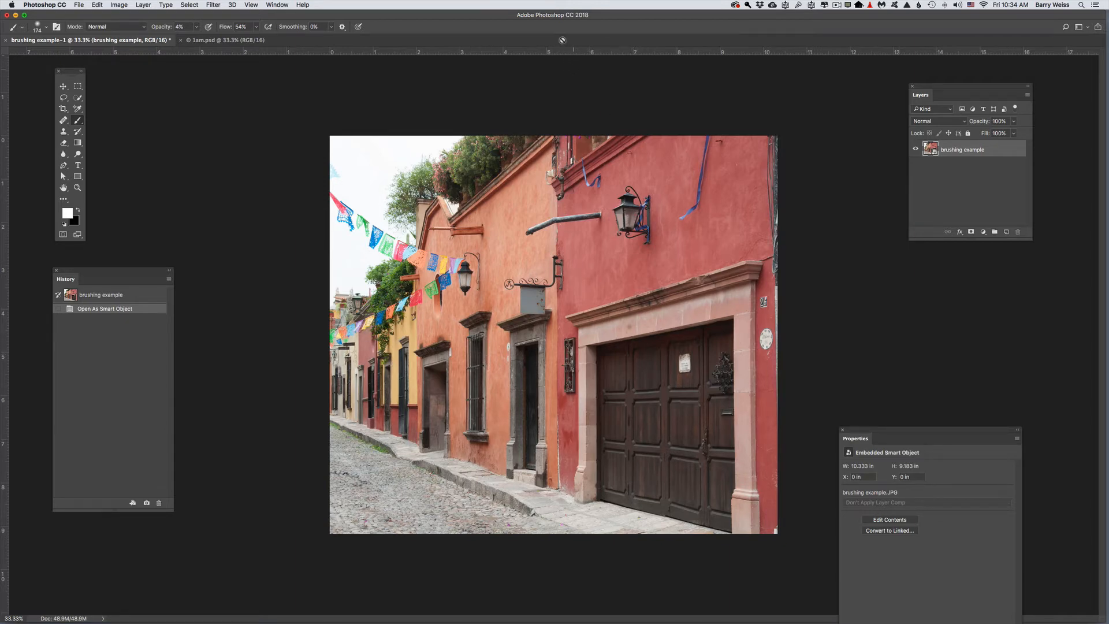
- Apply the Camera Raw Filter to the brushing example and darken the whole photo with Exposure at about -2.15
left_click(212, 5)
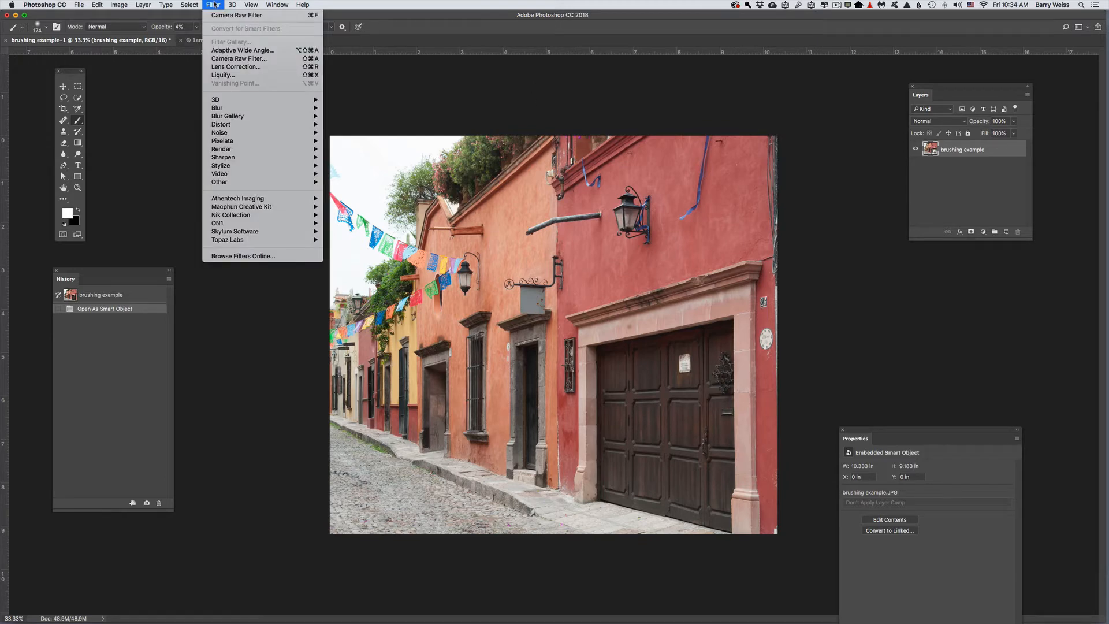
left_click(227, 59)
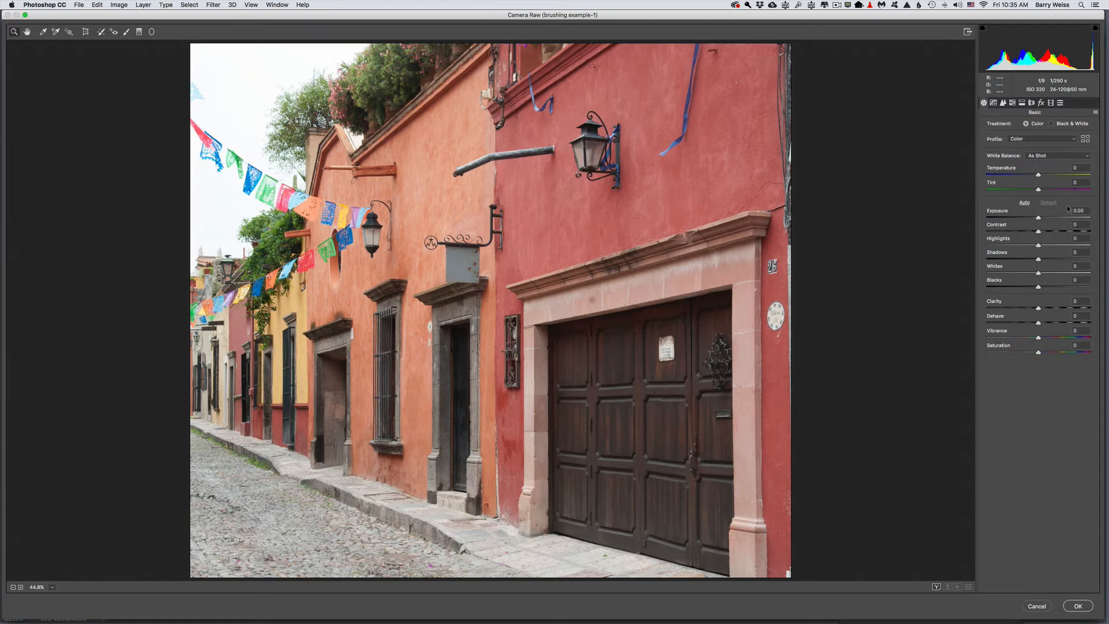
left_click_drag(1038, 219, 1018, 223)
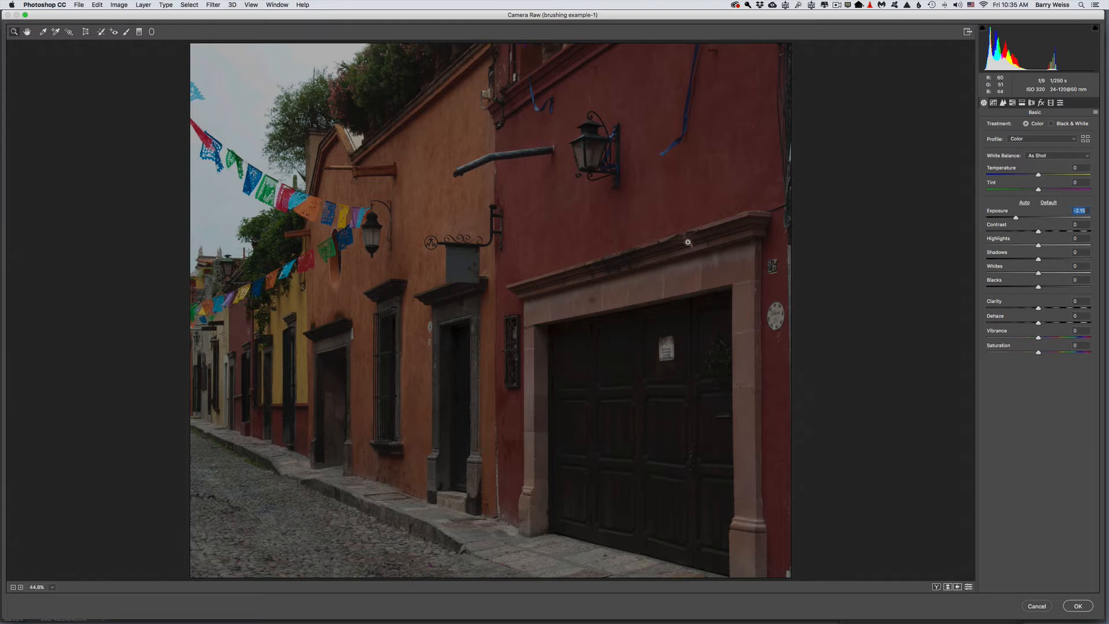
- Set up the Adjustment Brush with Exposure +1.55, Highlights +10, Shadows +36, Clarity +25, Dehaze +2 and brush size 6
left_click(127, 32)
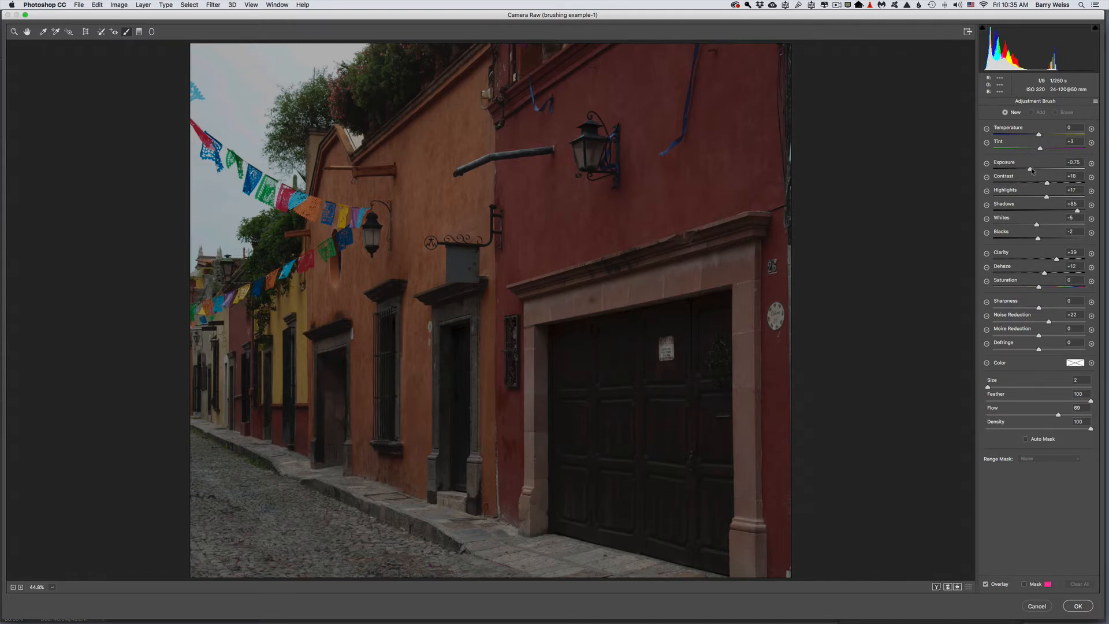
left_click_drag(1031, 170, 1057, 171)
left_click_drag(1078, 211, 1043, 197)
left_click_drag(1056, 259, 1040, 272)
key("bracketright")
key("bracketright")
key("bracketright")
key("bracketright")
key("bracketright")
key("bracketright")
key("bracketright")
key("bracketleft")
key("bracketleft")
key("bracketleft")
key("bracketleft")
- Brush light onto the wooden garage door panels, the stone lintel above them and the left stone post
left_click(601, 354)
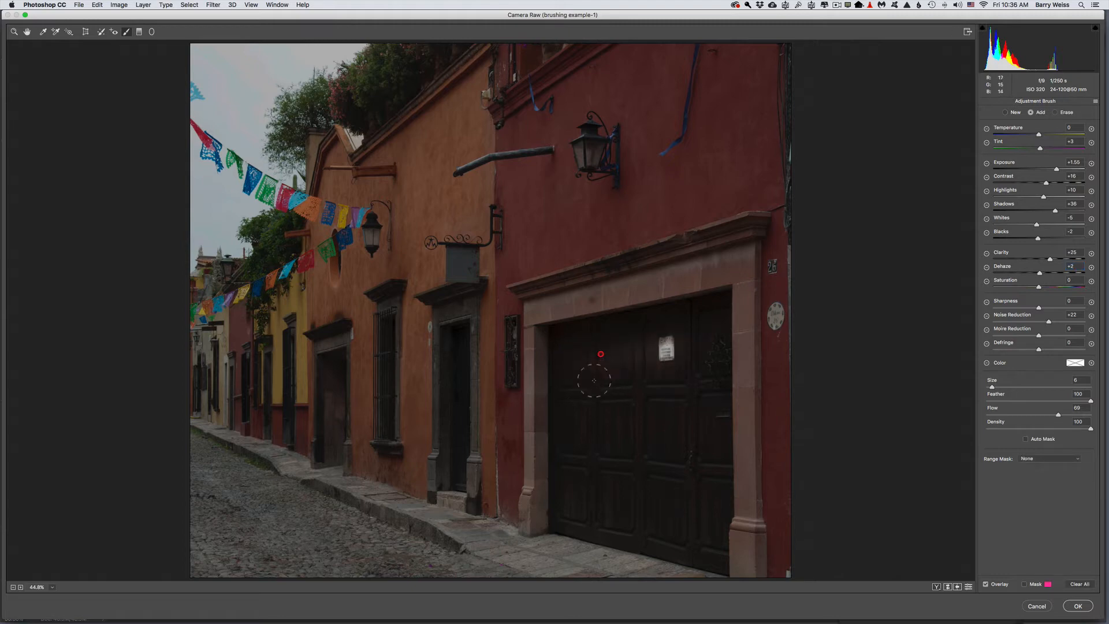
mouse_move(593, 380)
left_mouse_down()
mouse_move(568, 441)
mouse_move(678, 369)
mouse_move(607, 493)
mouse_move(660, 439)
left_mouse_up()
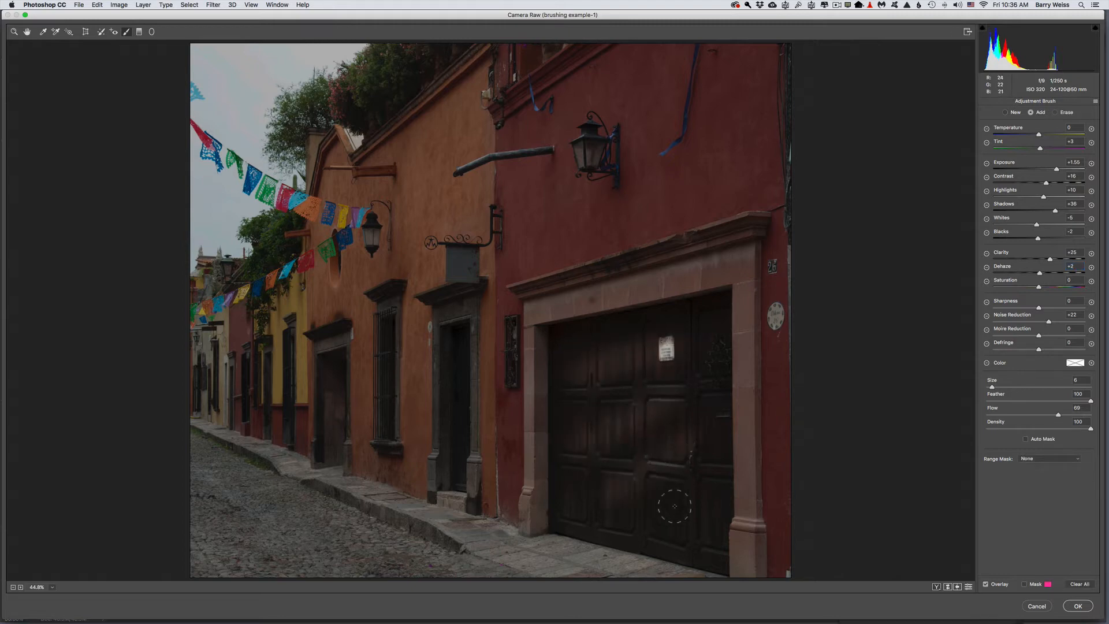
left_click_drag(674, 506, 695, 487)
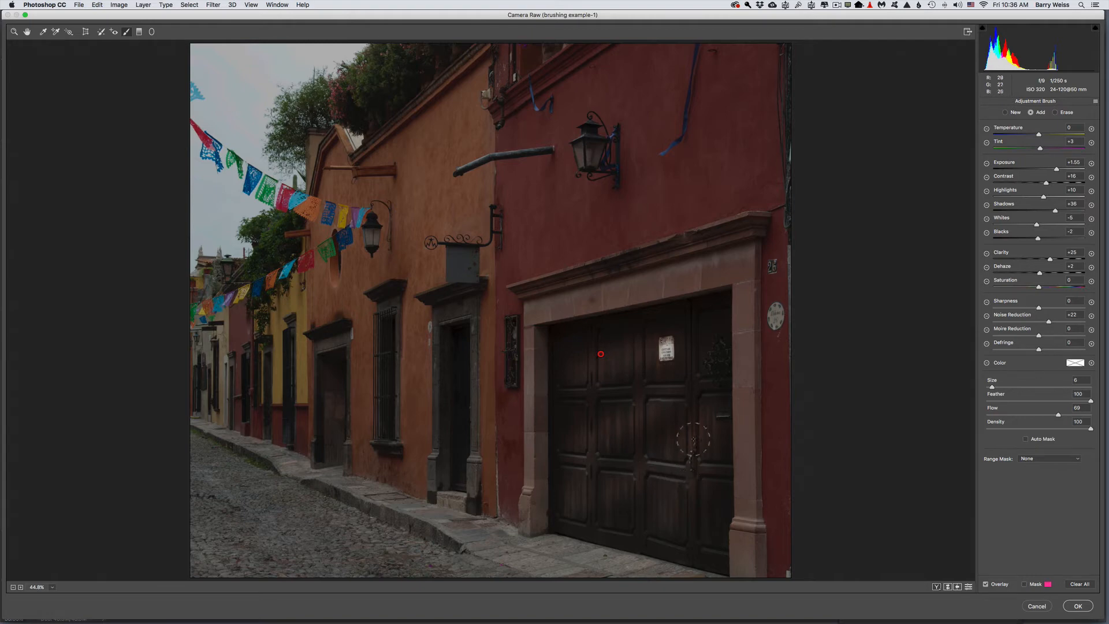
left_click_drag(585, 287, 711, 276)
left_click_drag(529, 372, 529, 474)
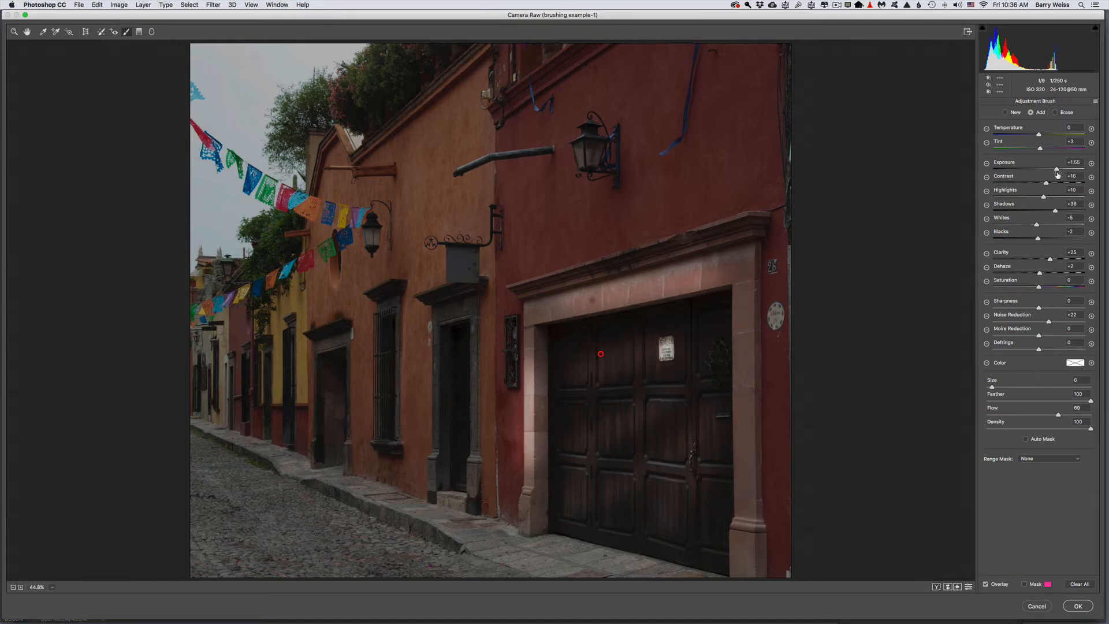
- Try Exposure +2.10 on the garage door brush adjustment, then restore it to +1.55
mouse_move(1057, 169)
left_mouse_down()
mouse_move(1045, 172)
mouse_move(1080, 168)
mouse_move(1063, 168)
left_mouse_up()
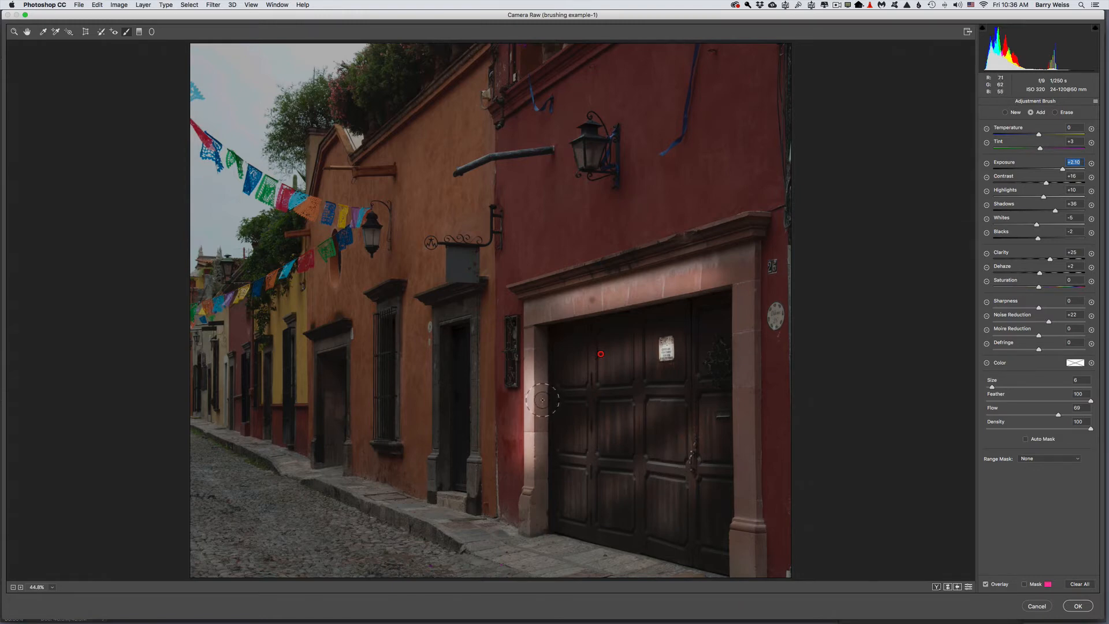
key("Down")
key("Down")
key("Down")
key("Down")
key("Down")
key("Down")
key("Down")
key("Down")
key("Down")
key("Down")
key("Down")
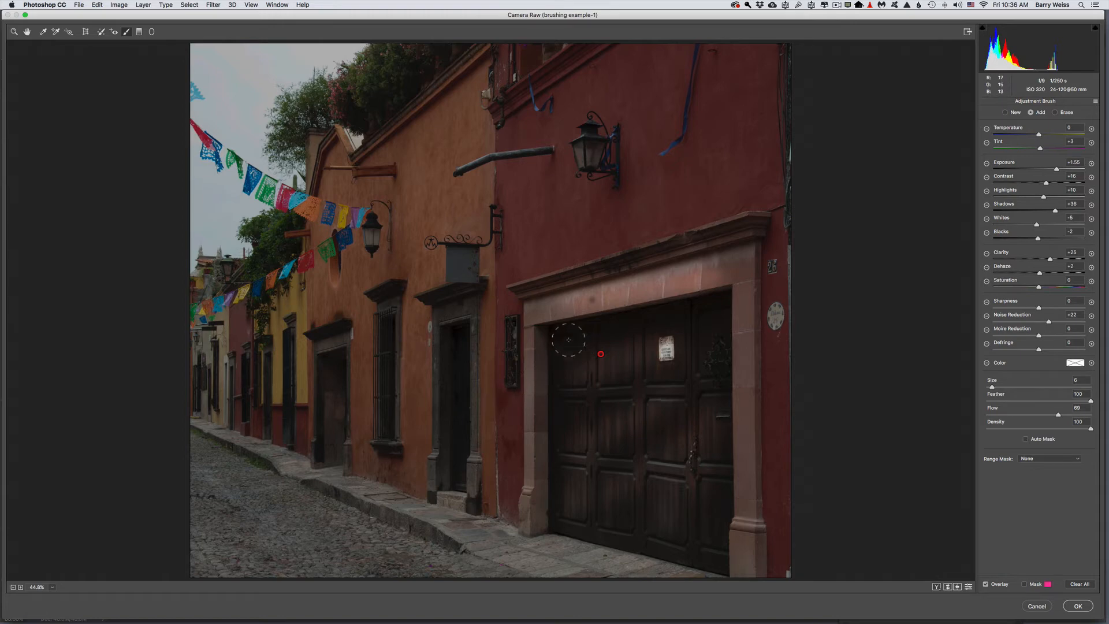
- Add a new brush adjustment with Exposure +1.10 over the garage's stone posts, cornice and the adjoining wall edge
left_click(1009, 114)
left_click_drag(1057, 169, 1052, 169)
left_click_drag(547, 307, 538, 347)
mouse_move(532, 384)
left_mouse_down()
mouse_move(535, 439)
mouse_move(528, 427)
mouse_move(557, 463)
left_mouse_up()
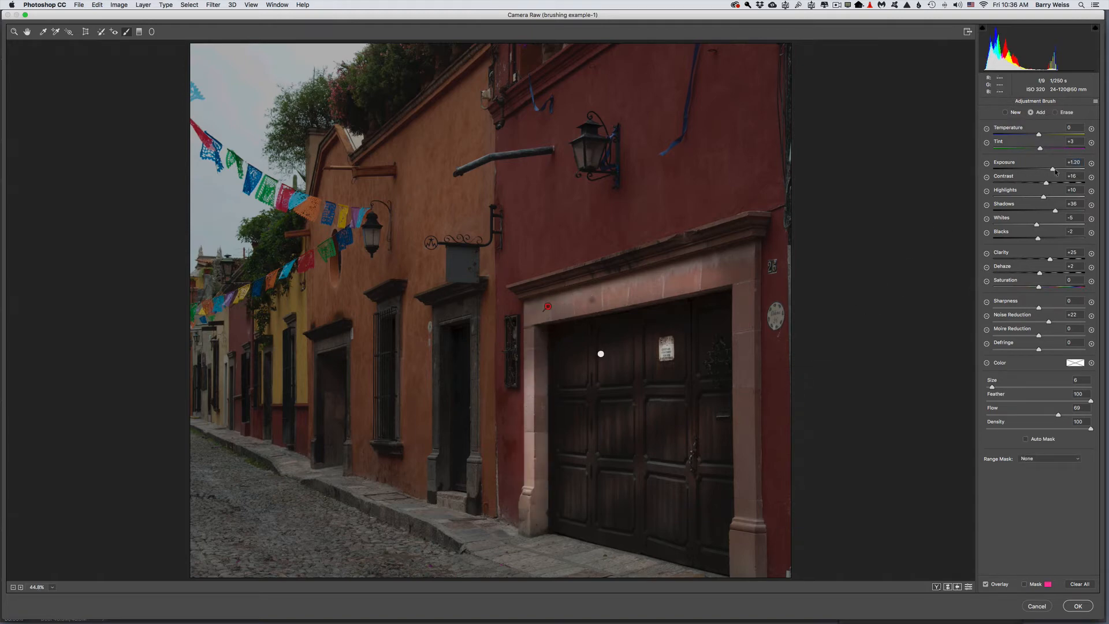
left_click_drag(1055, 171, 1054, 171)
left_click_drag(745, 418, 749, 572)
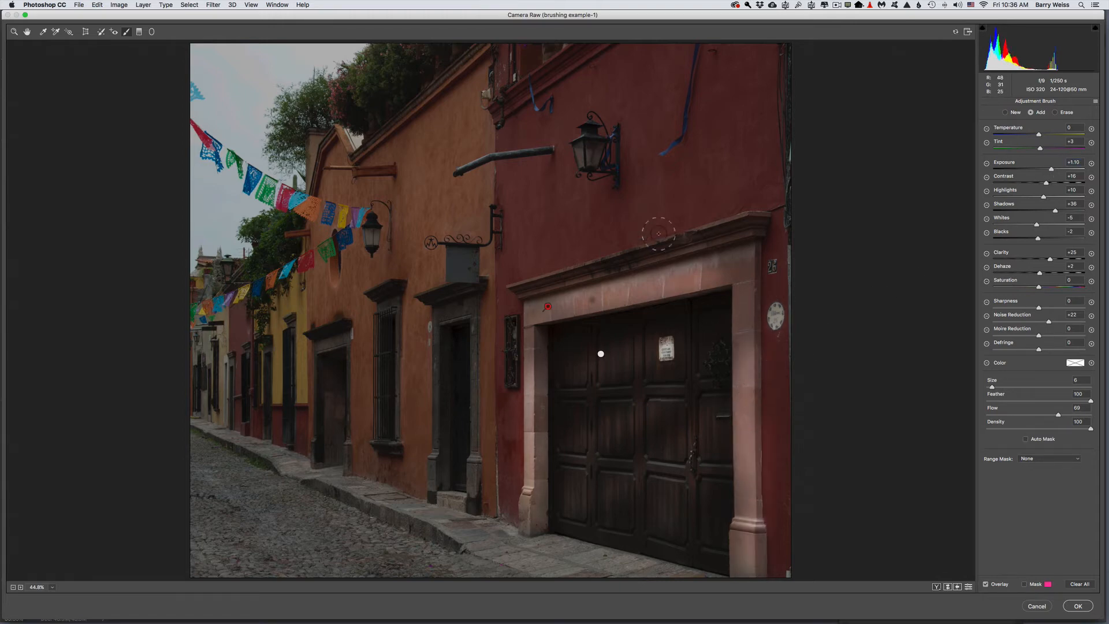
left_click_drag(532, 287, 521, 287)
left_click_drag(683, 237, 741, 218)
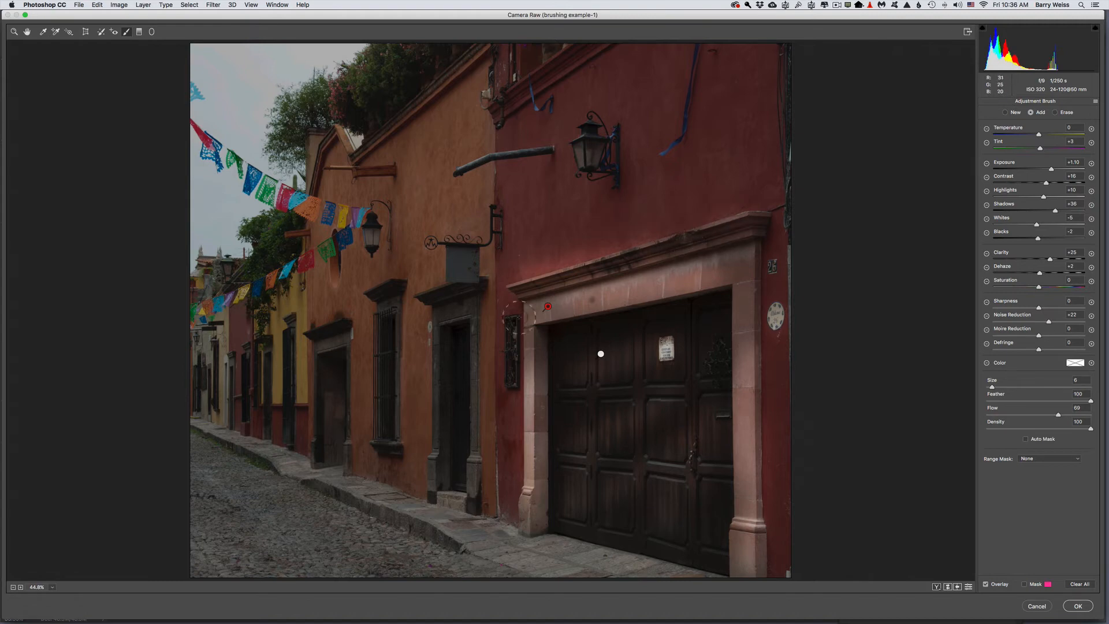
left_click_drag(492, 446, 523, 364)
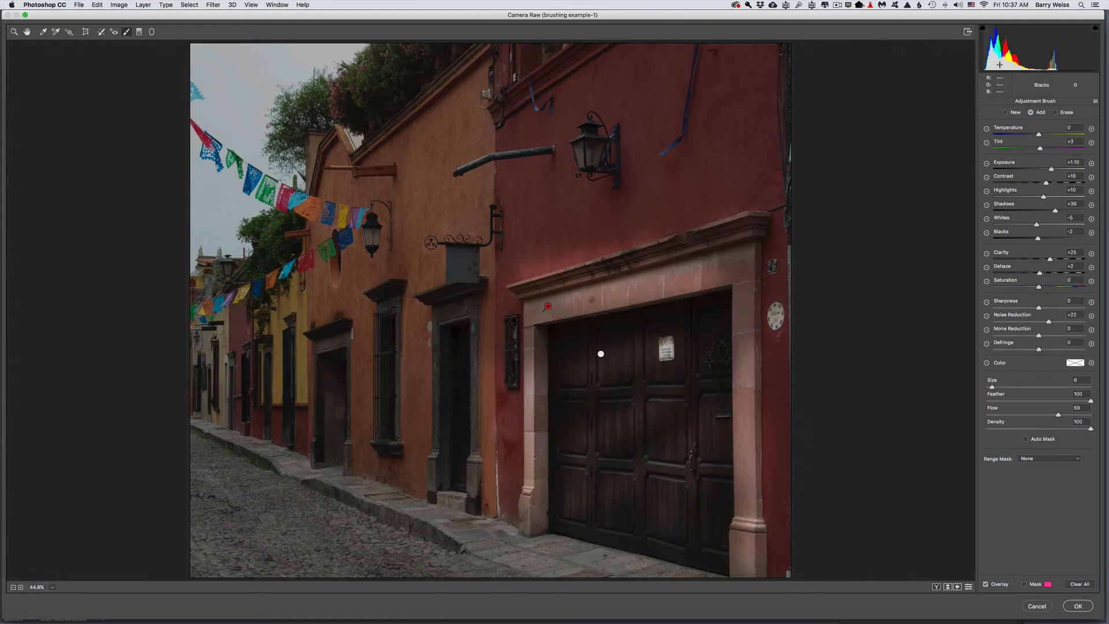
- Add another brush adjustment with Exposure +1.00 and paint light across the red wall around the lantern and garage frame
left_click(1006, 113)
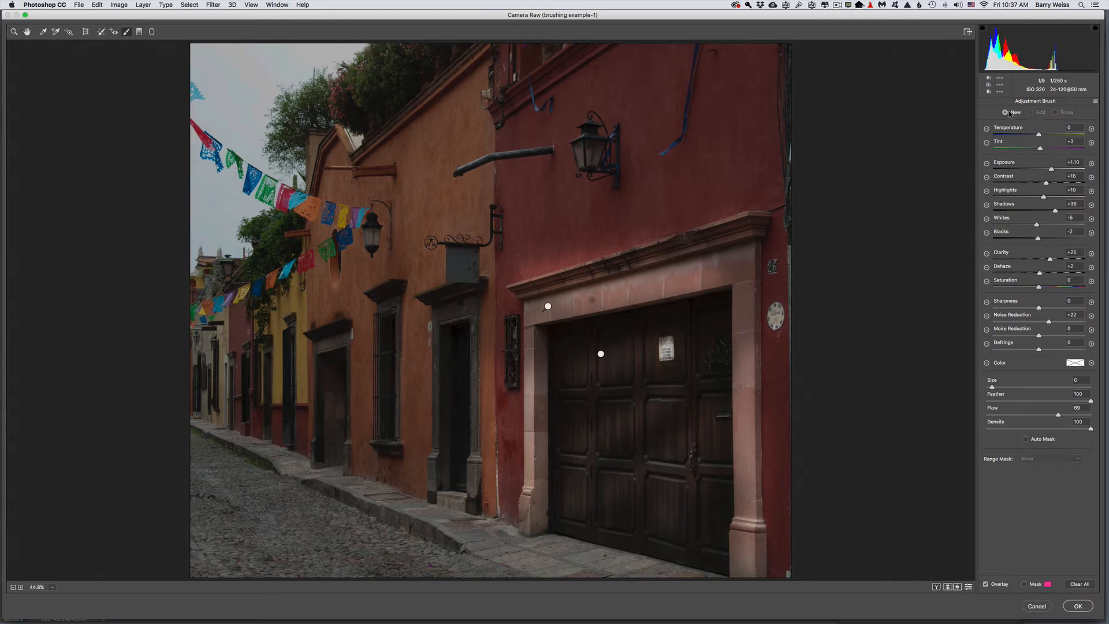
left_click(1050, 170)
left_click_drag(672, 187, 722, 176)
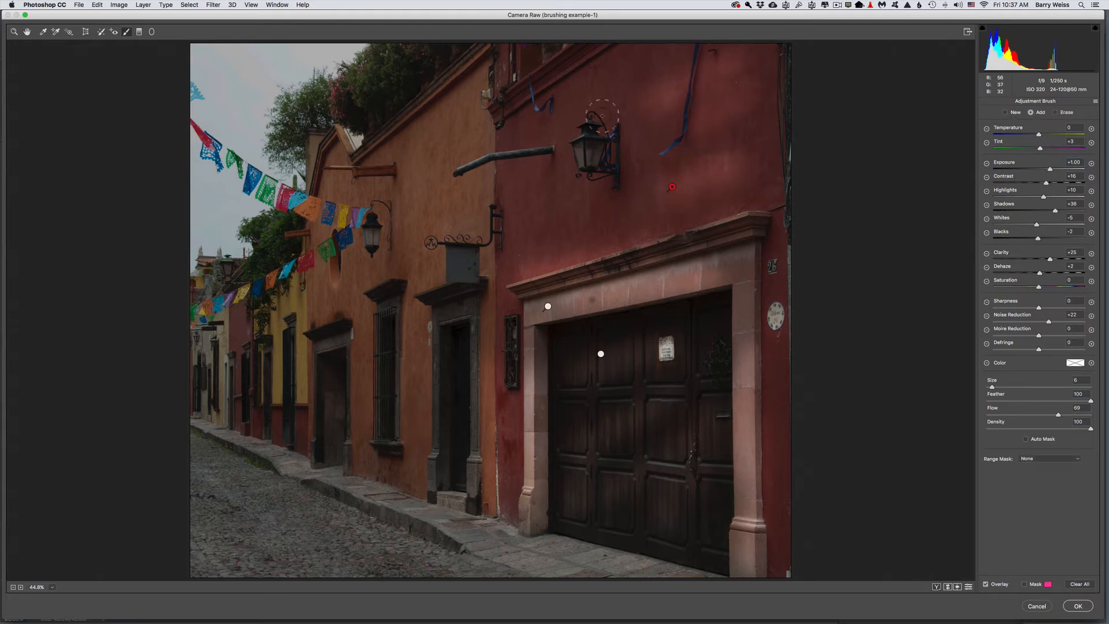
mouse_move(514, 224)
left_mouse_down()
mouse_move(578, 231)
mouse_move(613, 254)
mouse_move(767, 243)
left_mouse_up()
left_click_drag(777, 374, 779, 486)
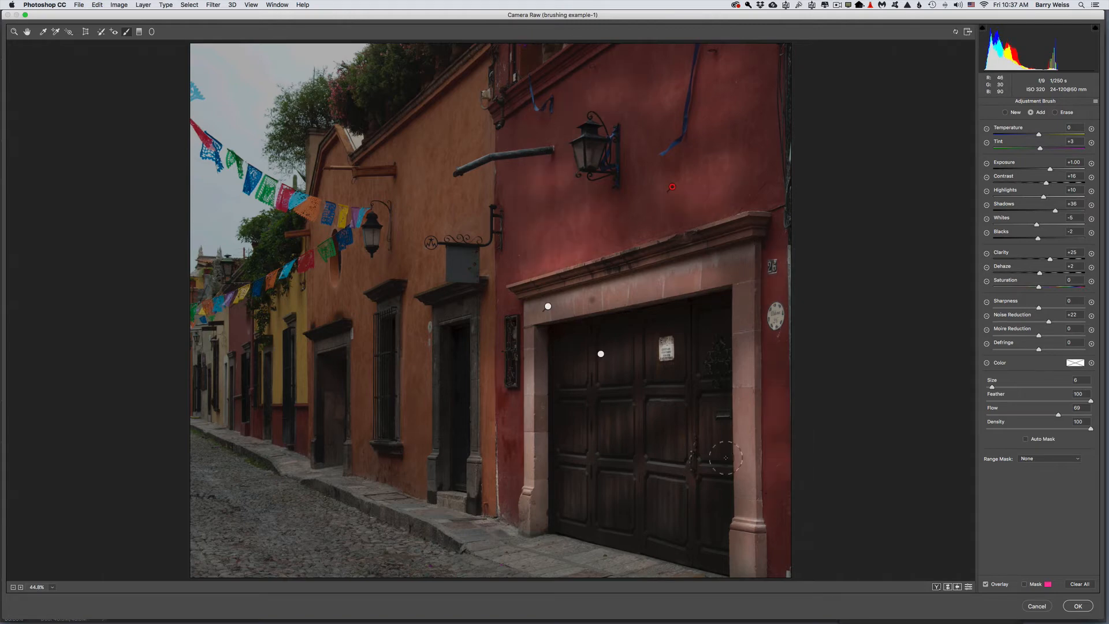
- Extend the same brush adjustment over the orange wall, the sidewalk and the cobblestone street edge
left_click_drag(475, 189, 452, 213)
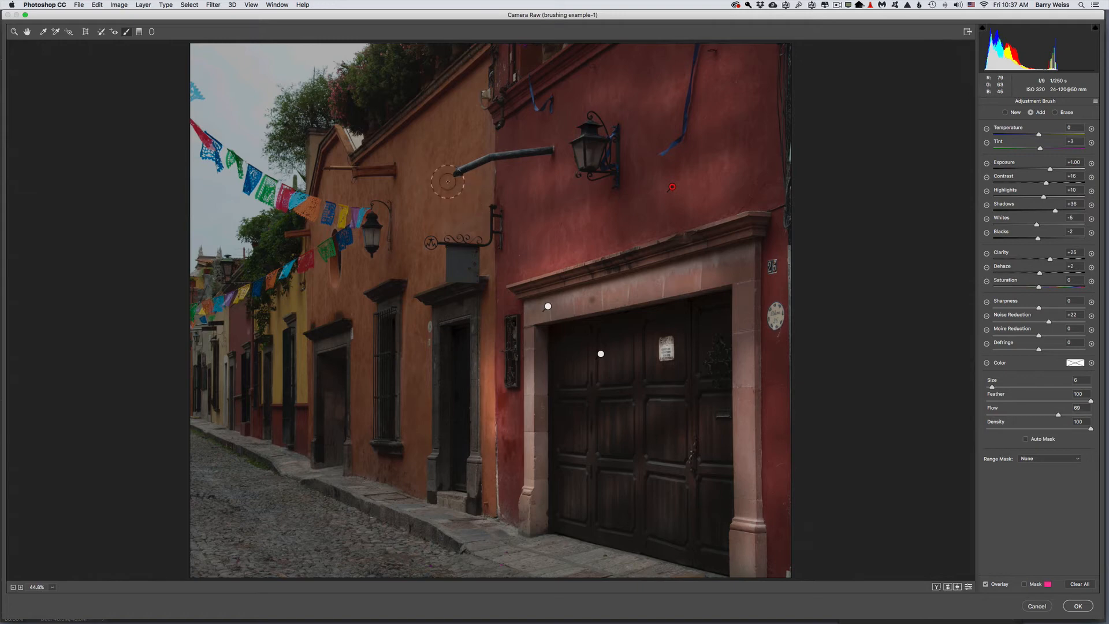
left_click_drag(453, 132, 415, 166)
mouse_move(474, 249)
left_mouse_down()
mouse_move(454, 277)
mouse_move(477, 239)
left_mouse_up()
left_click_drag(414, 315, 414, 457)
left_click_drag(359, 382, 356, 426)
left_click_drag(324, 257, 390, 176)
mouse_move(420, 386)
left_mouse_down()
mouse_move(415, 444)
mouse_move(385, 475)
mouse_move(469, 532)
mouse_move(344, 477)
left_mouse_up()
left_click_drag(246, 439, 393, 523)
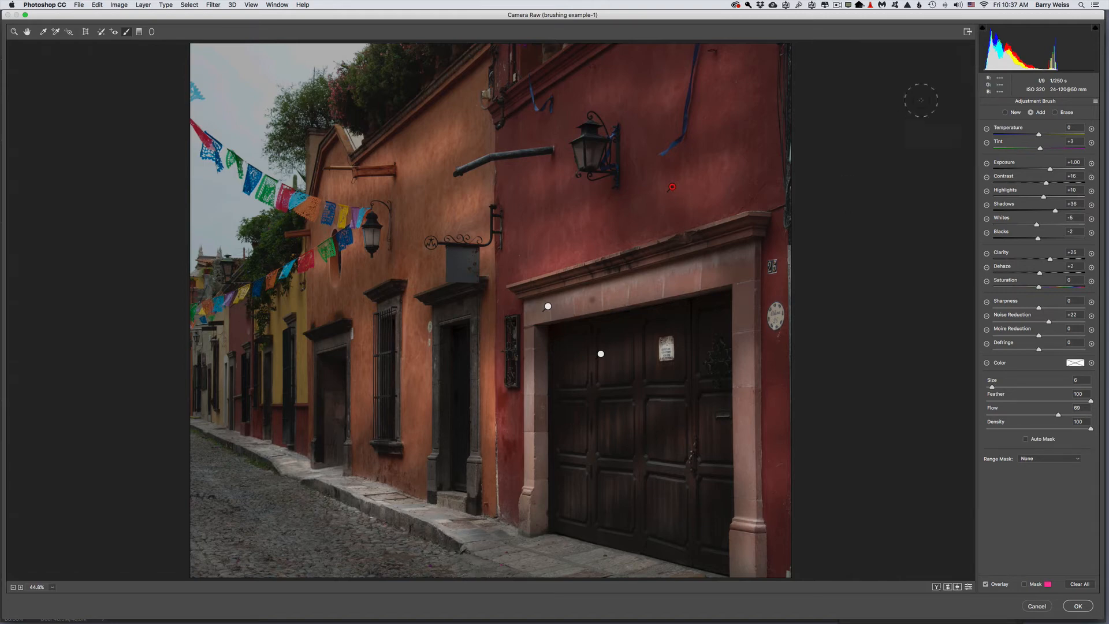
- Place a Radial Filter over the narrow door in the orange wall with Temperature +36, Exposure +1.65 and Shadows +53
left_click(1006, 112)
left_click(153, 32)
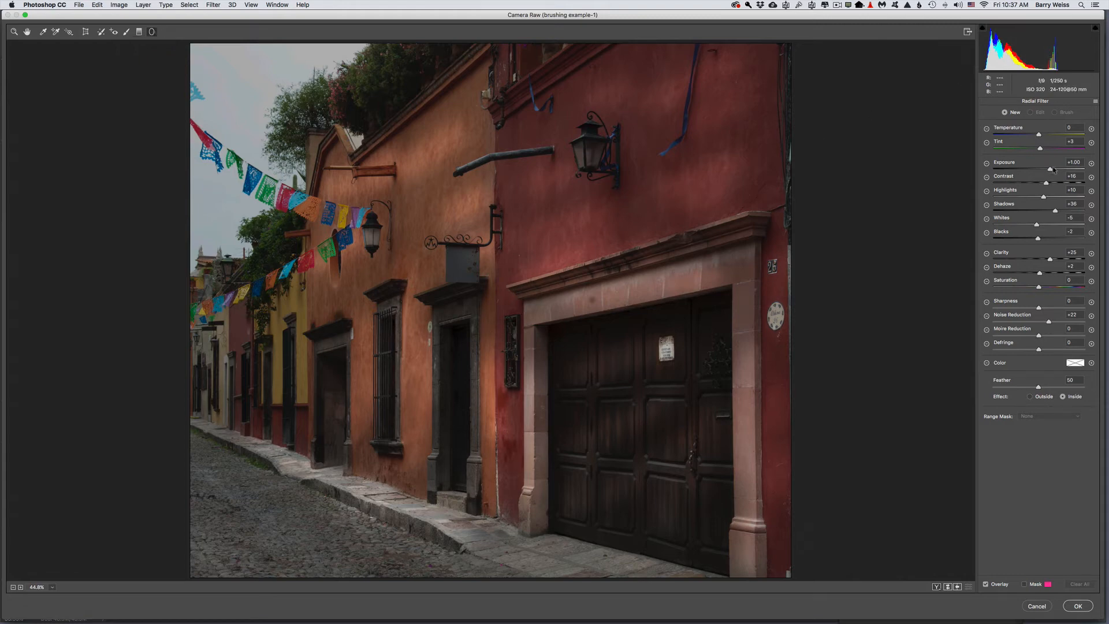
left_click_drag(1052, 169, 1058, 138)
mouse_move(459, 382)
left_mouse_down()
mouse_move(472, 437)
mouse_move(457, 413)
mouse_move(462, 424)
left_mouse_up()
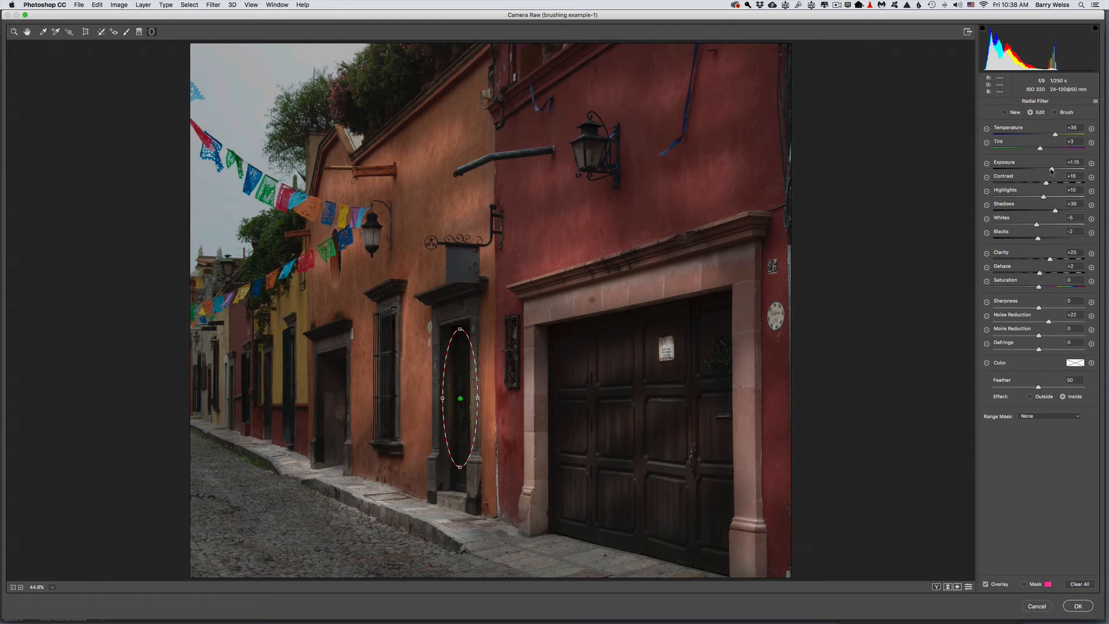
left_click_drag(1052, 171, 1058, 169)
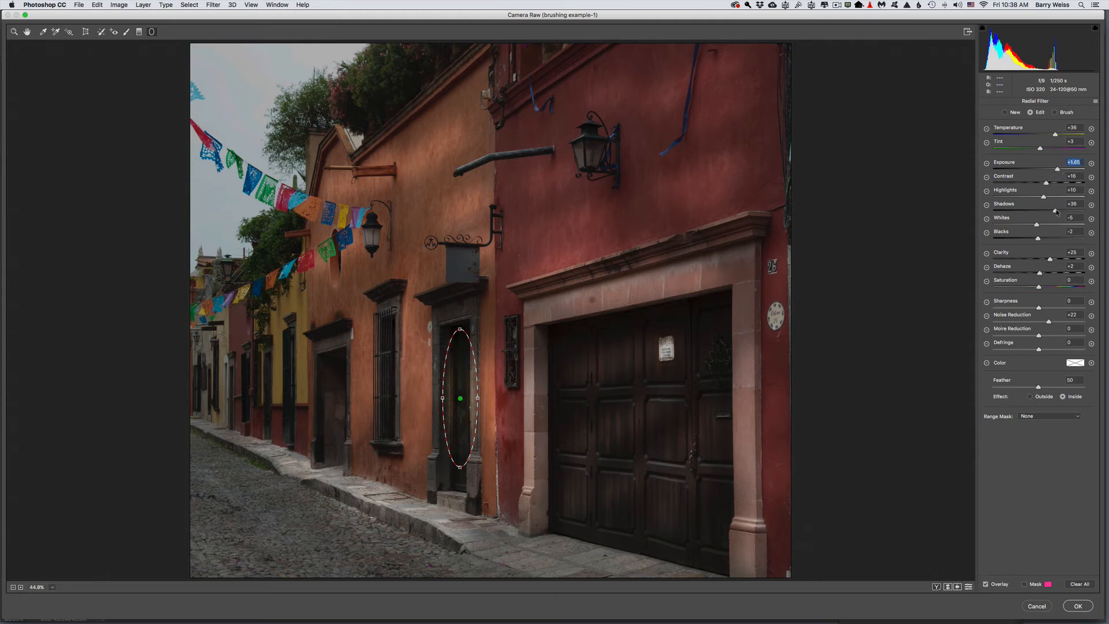
left_click_drag(1055, 211, 1069, 211)
left_click_drag(1069, 216, 1064, 216)
- Add radial filters over the barred window, the next doorway and the yellow building's door, warming the doorway to Temperature +50, Tint +19
left_click_drag(387, 350, 392, 405)
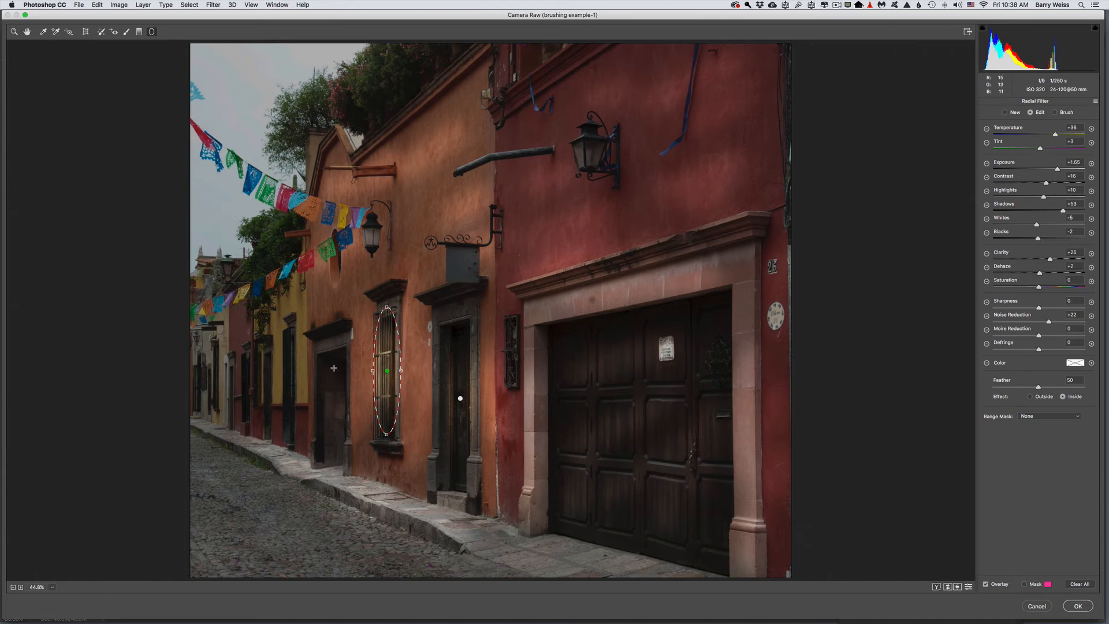
left_click_drag(335, 369, 347, 439)
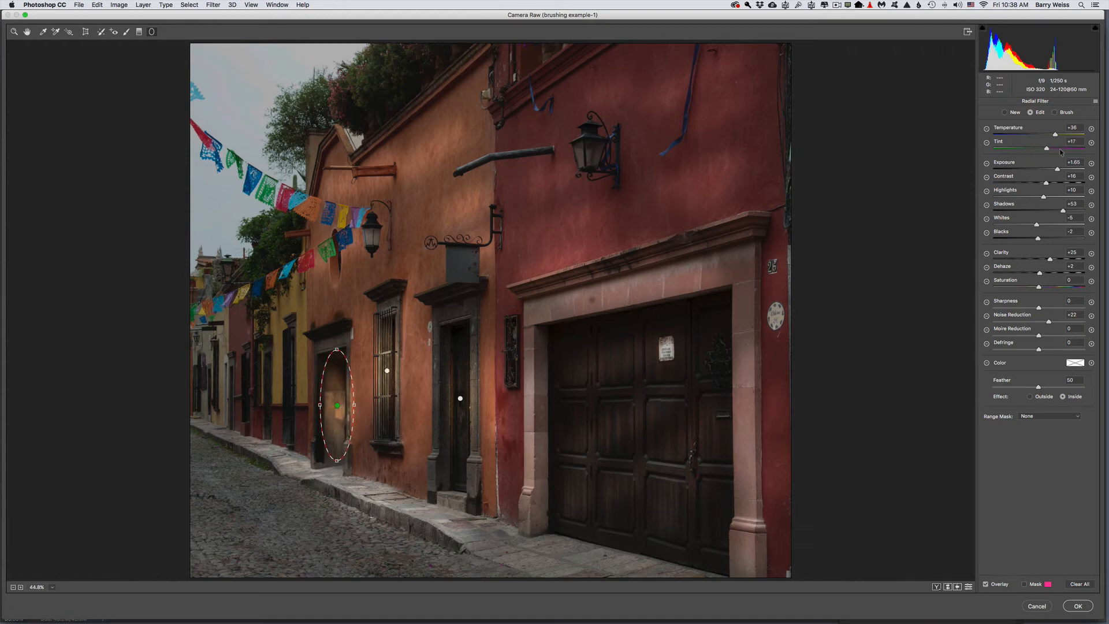
mouse_move(1061, 149)
left_mouse_down()
mouse_move(1073, 154)
mouse_move(1003, 153)
mouse_move(1060, 150)
mouse_move(1047, 151)
left_mouse_up()
left_click_drag(291, 374, 299, 415)
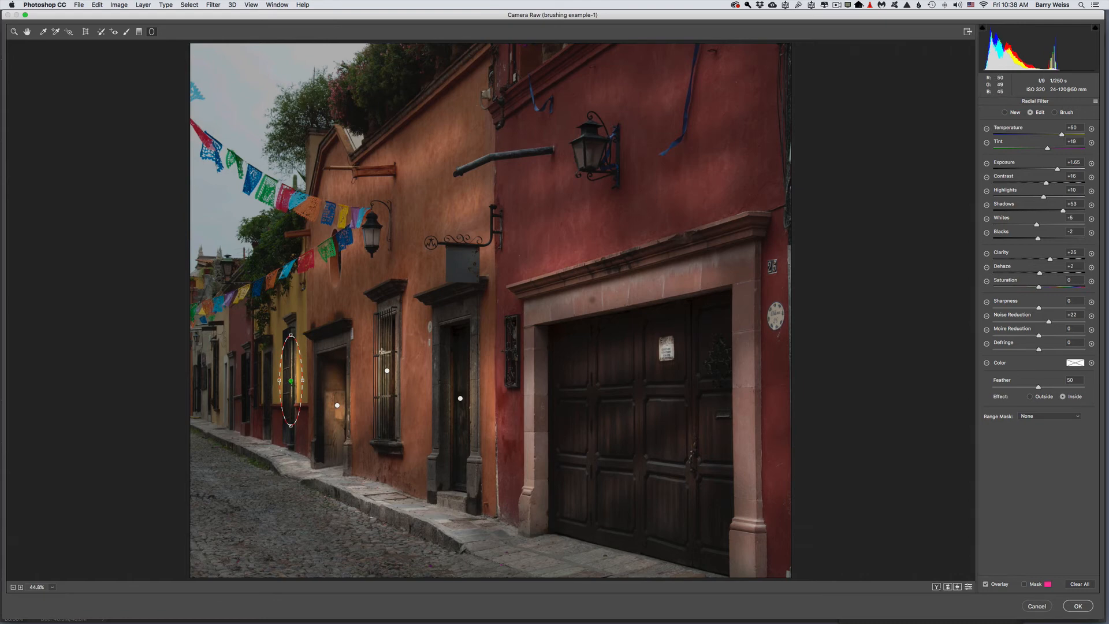
- Reselect the radial filter on the narrow door and set its Exposure to +2.55
left_click(461, 399)
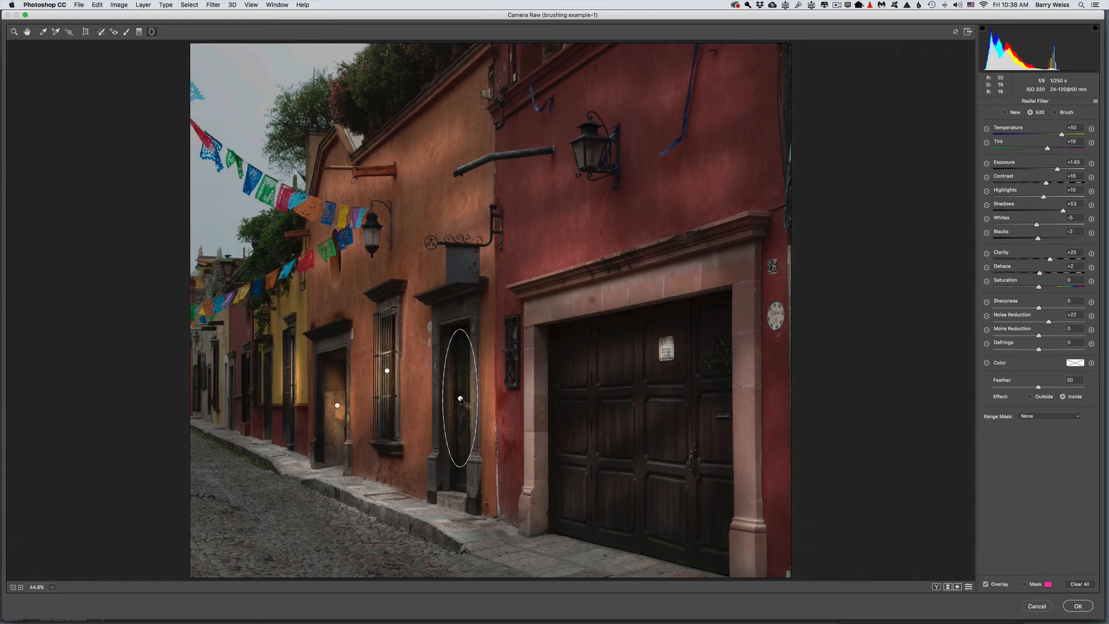
mouse_move(462, 402)
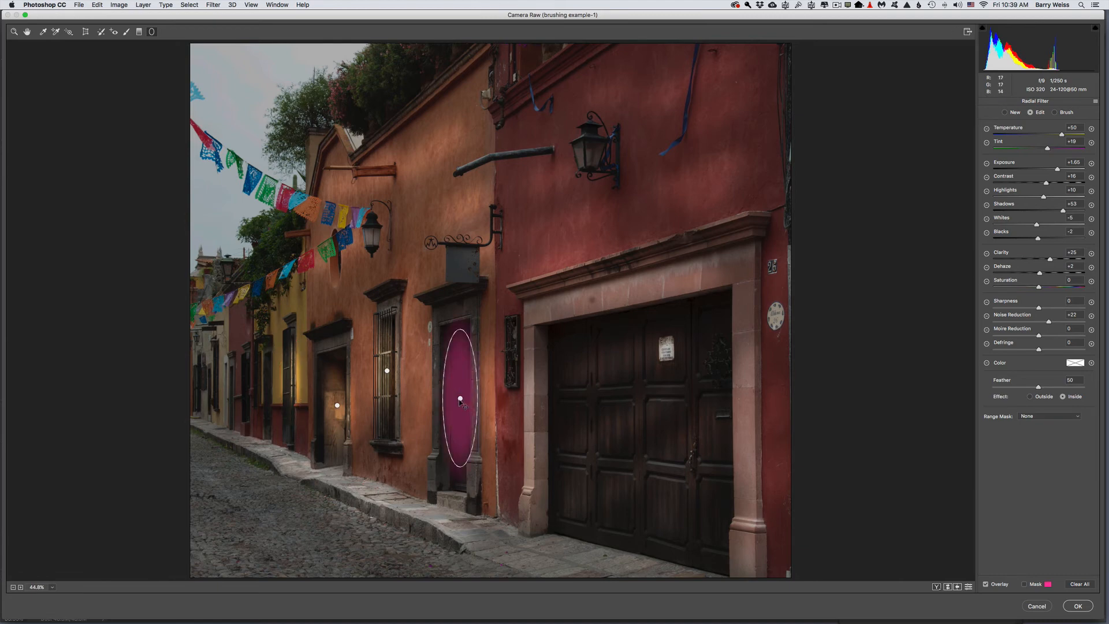
left_click(461, 398)
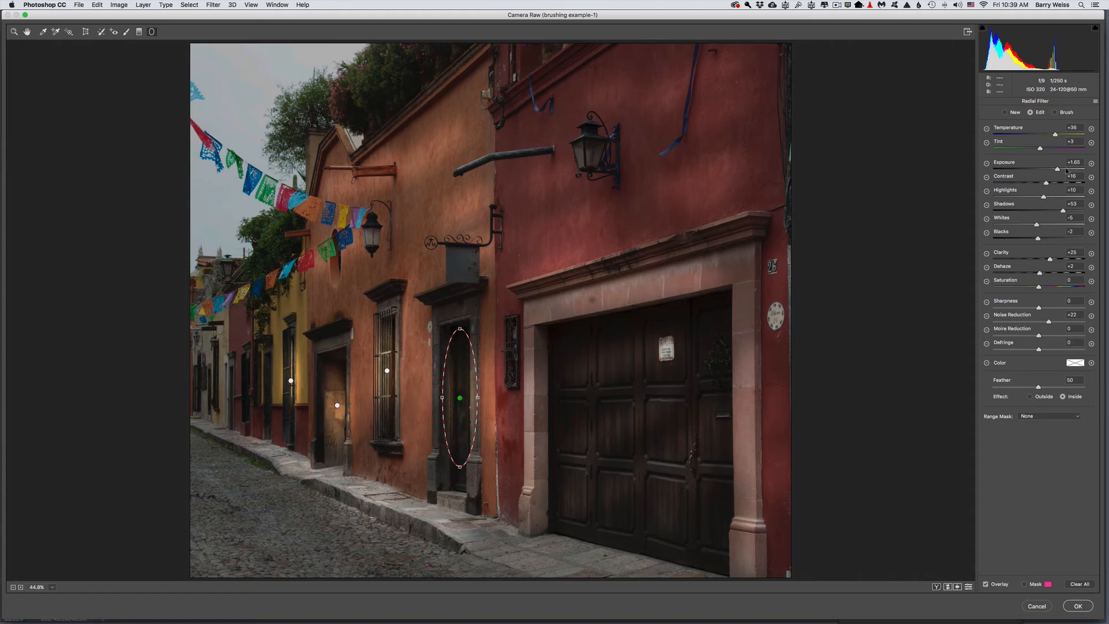
mouse_move(1057, 170)
left_mouse_down()
mouse_move(1083, 173)
mouse_move(1064, 172)
left_mouse_up()
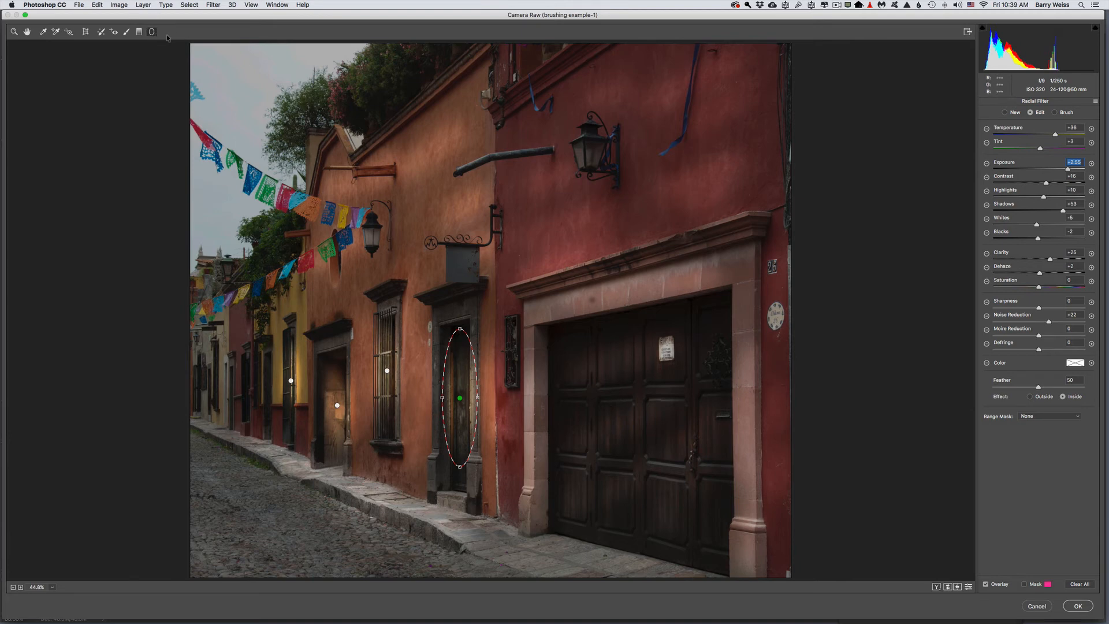
- Brush a warm light spot onto the upper orange wall as a new adjustment with Exposure +2.00
left_click(129, 33)
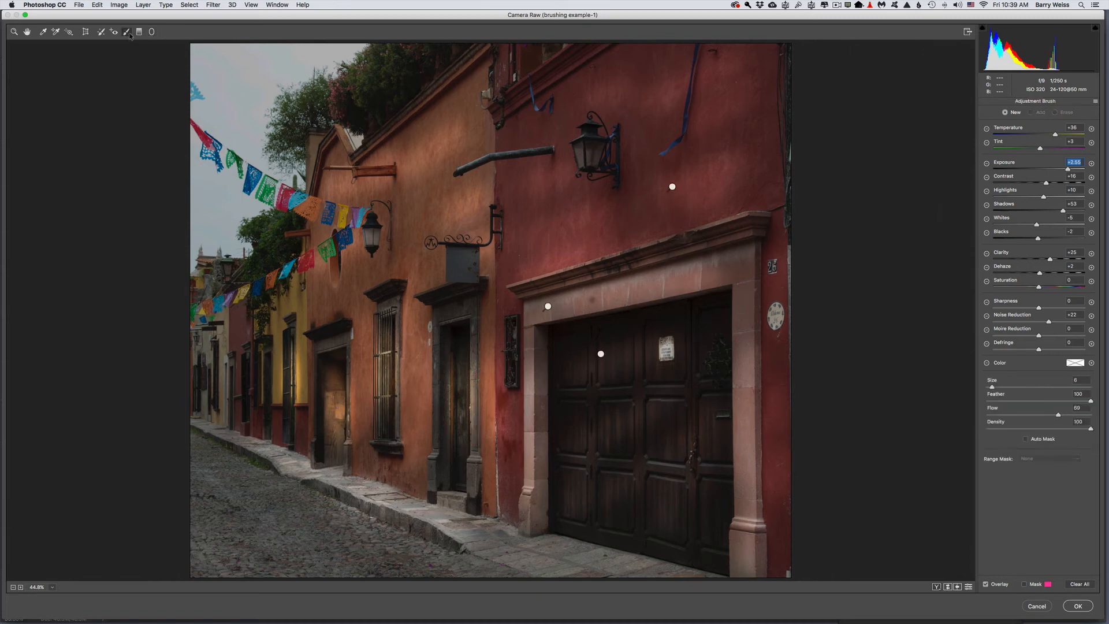
left_click_drag(427, 194, 425, 184)
left_click(442, 195)
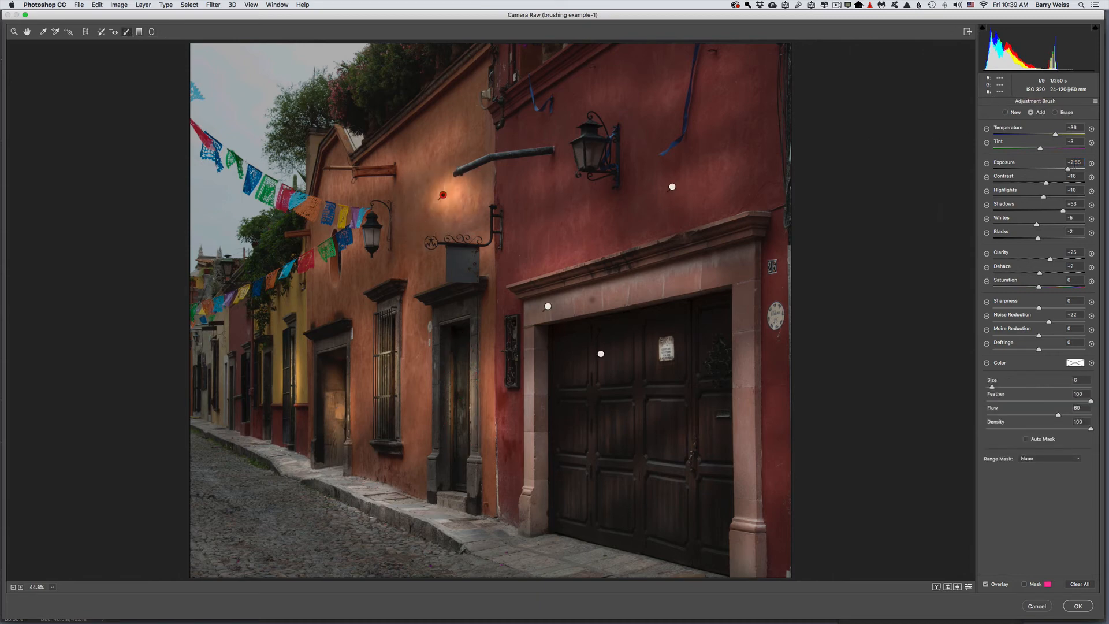
left_click_drag(1068, 170, 1062, 170)
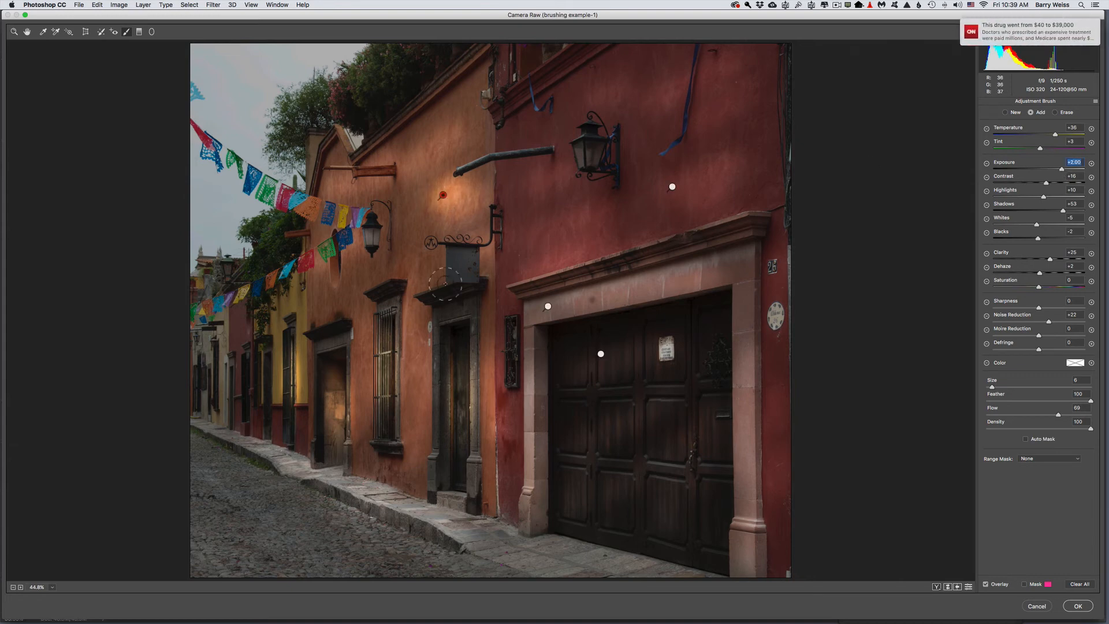
- Brush more warm light patches across the orange wall around its windows and doors, and set the brush adjustment's Exposure to +1.20
mouse_move(365, 271)
left_mouse_down()
mouse_move(331, 284)
mouse_move(352, 271)
left_mouse_up()
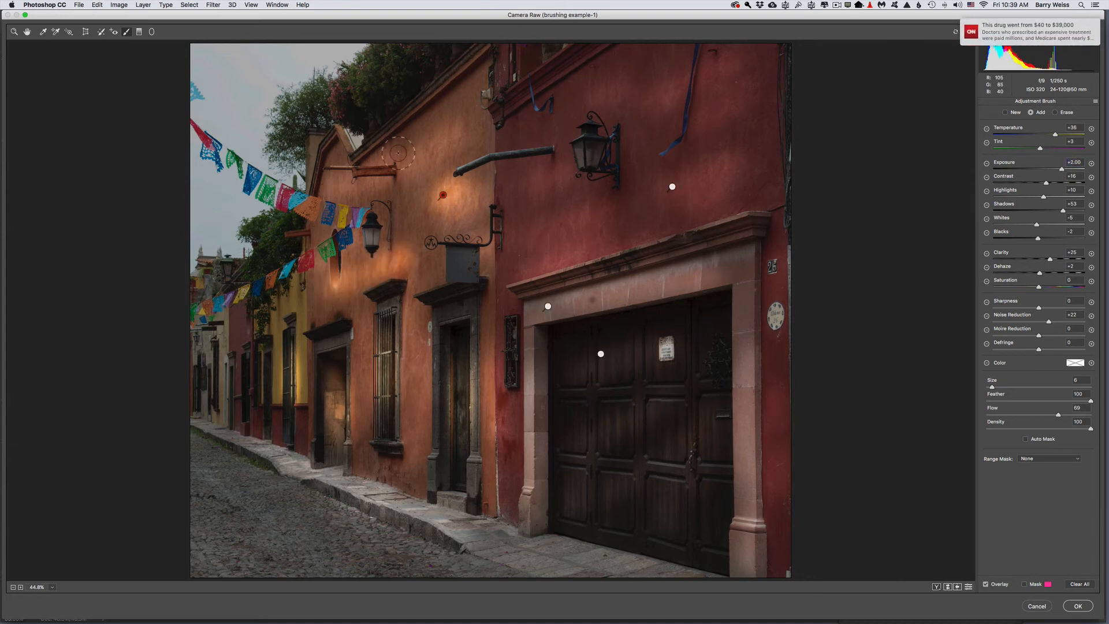
left_click_drag(448, 132, 468, 107)
left_click_drag(409, 279, 422, 265)
left_click_drag(421, 362, 424, 384)
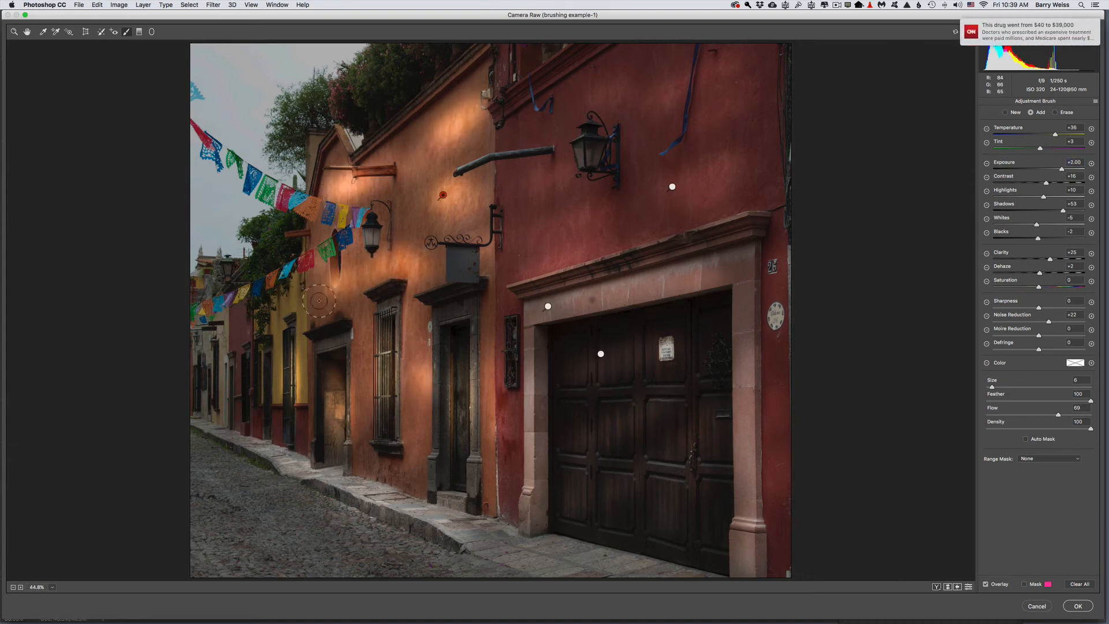
left_click_drag(319, 300, 327, 288)
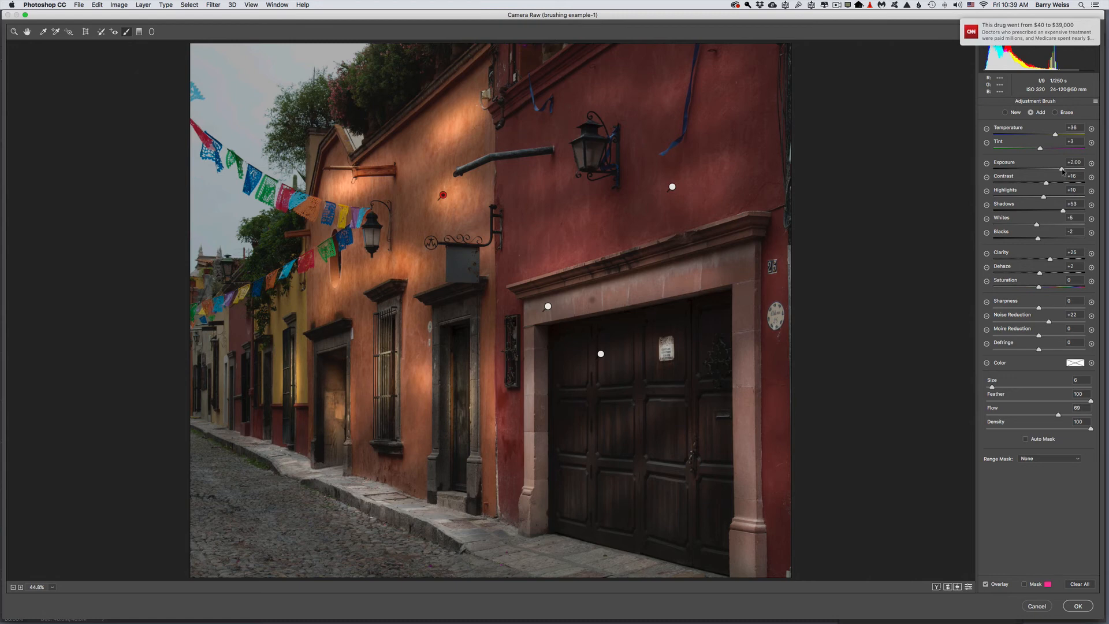
left_click_drag(1062, 170, 1054, 173)
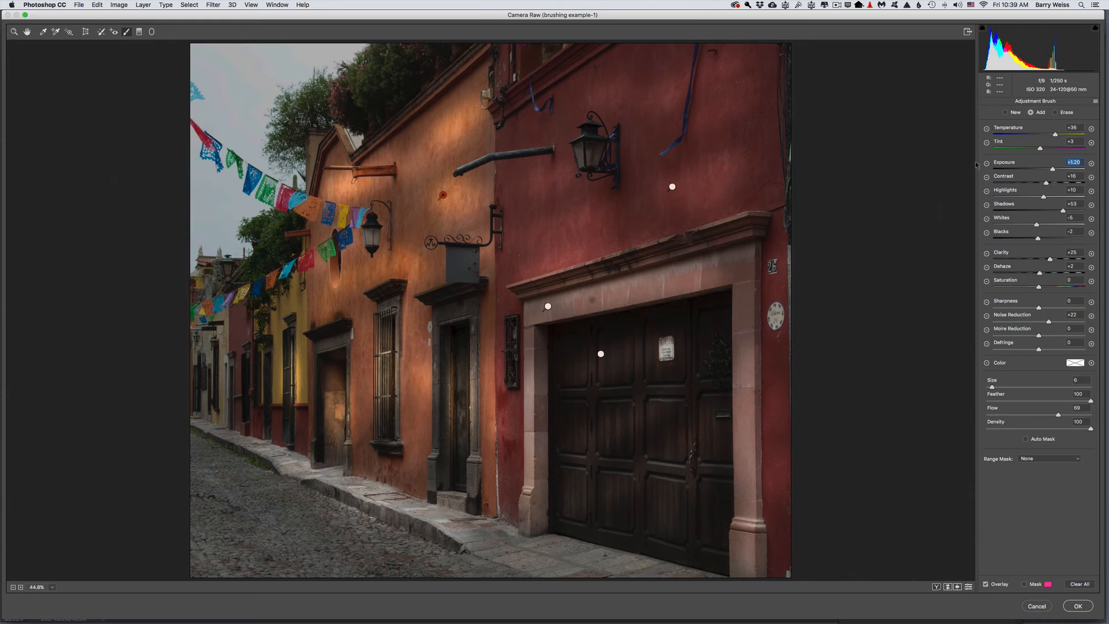
- Reduce the adjustment brush size to 3 and brush light along the upper string of paper flags
key("bracketleft")
key("bracketleft")
key("bracketleft")
key("bracketleft")
key("bracketright")
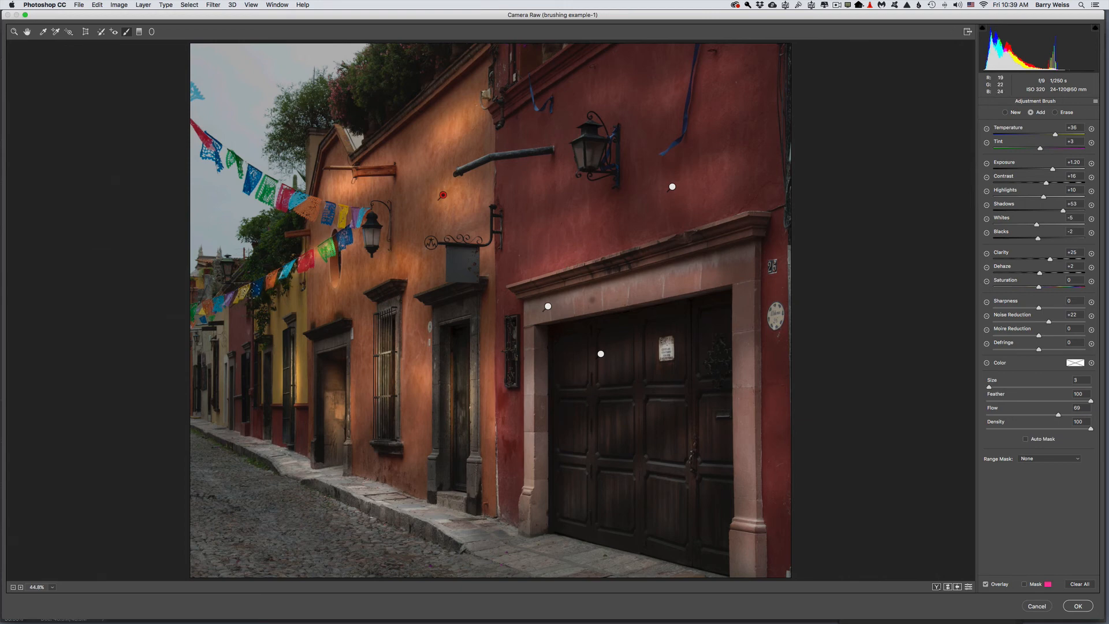
left_click_drag(255, 180, 362, 218)
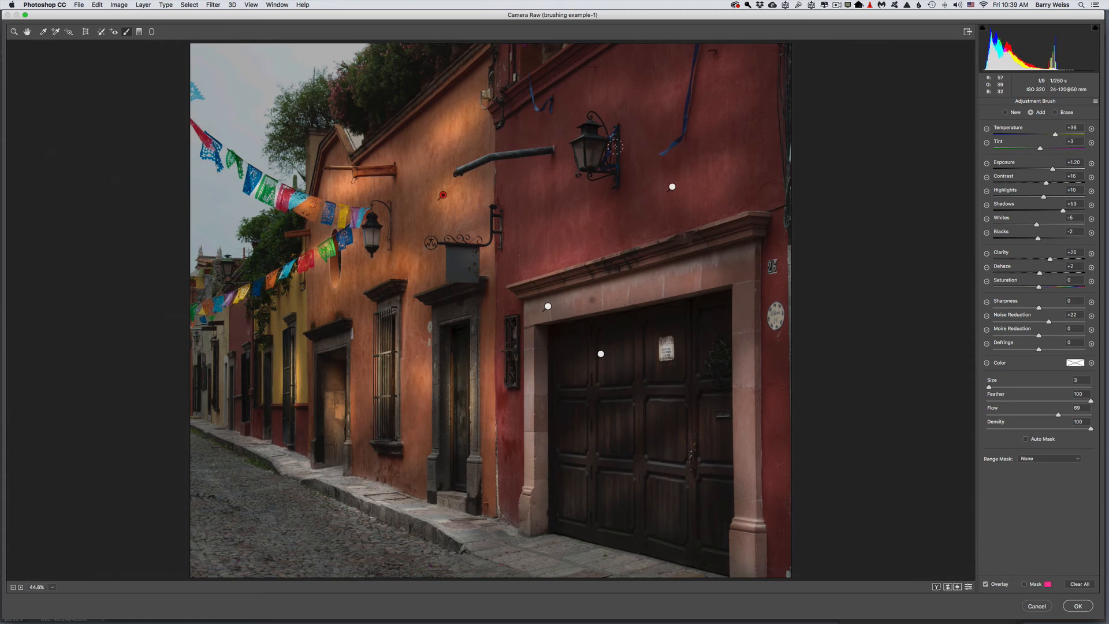
- Add radial filters with Exposure +2.15 over the red wall's lantern and the smaller orange-wall lantern, and apply the Camera Raw edits
left_click(152, 32)
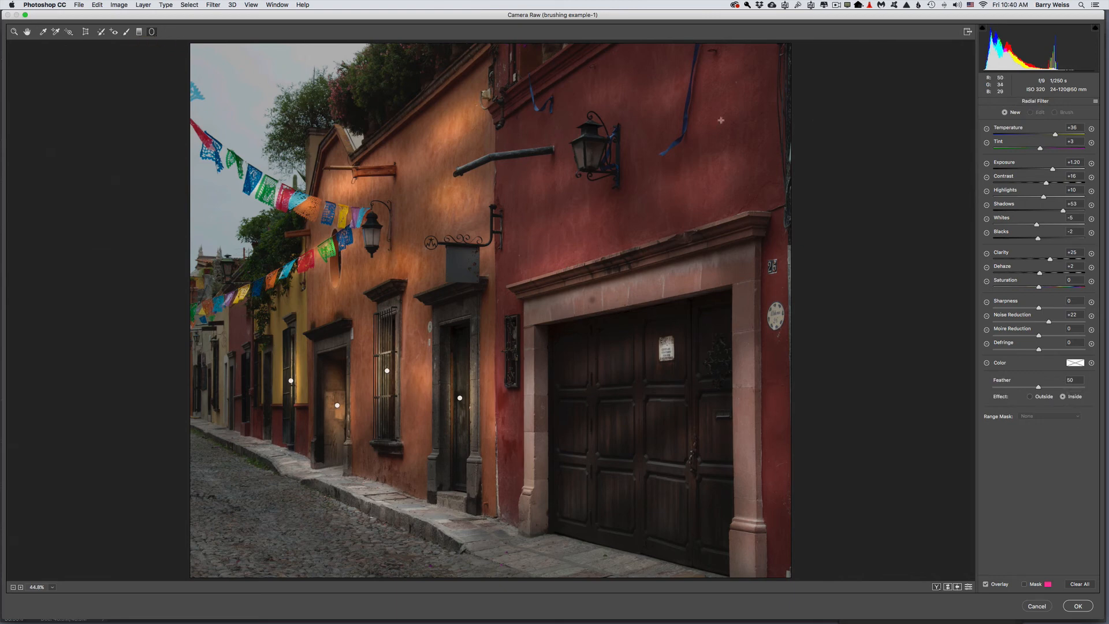
left_click_drag(1053, 170, 1059, 171)
left_click_drag(590, 152, 593, 170)
left_click_drag(601, 171, 616, 183)
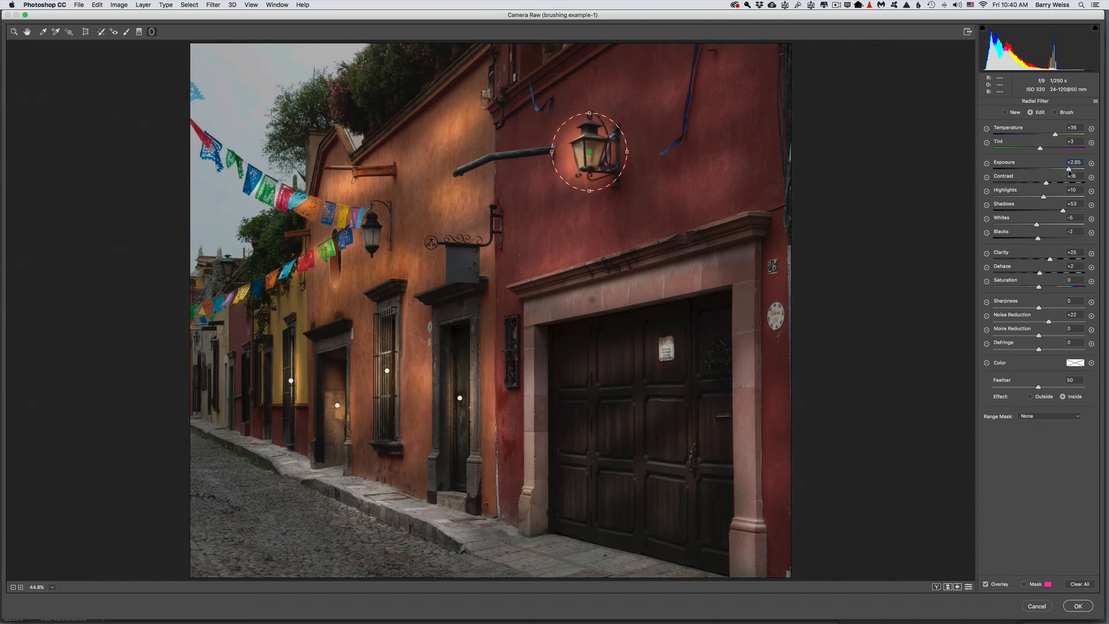
left_click_drag(1069, 171, 1065, 172)
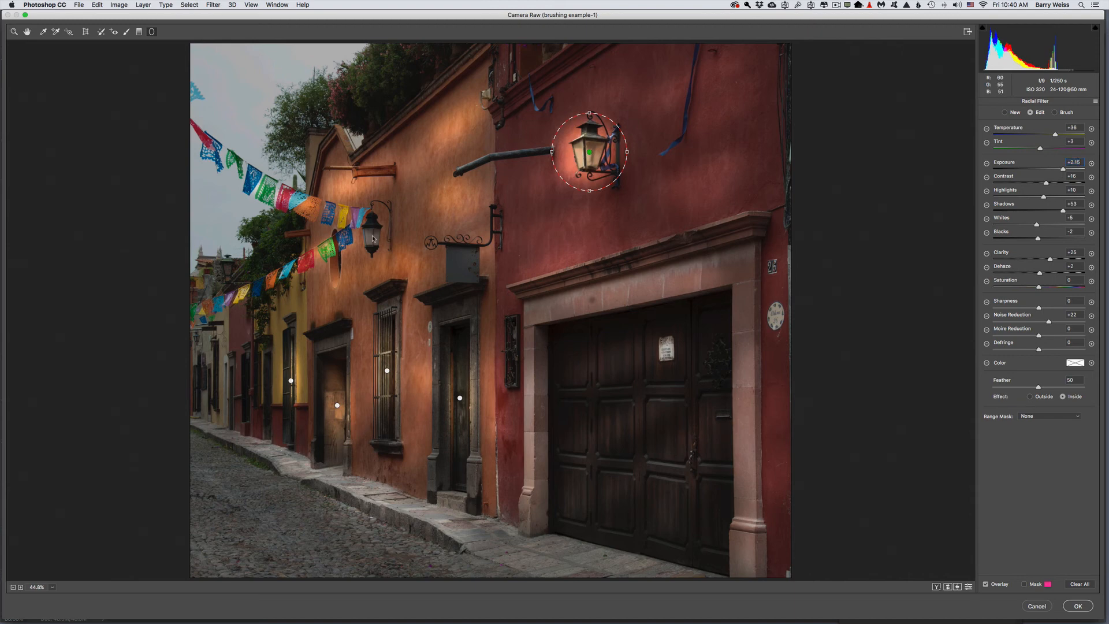
left_click_drag(373, 236, 388, 253)
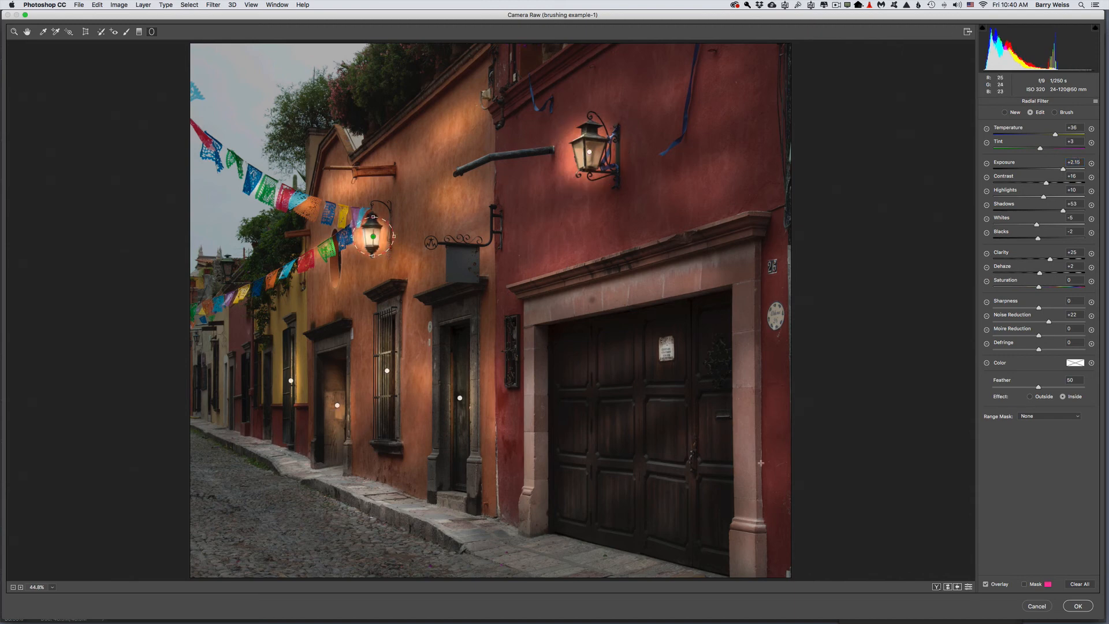
left_click(1079, 606)
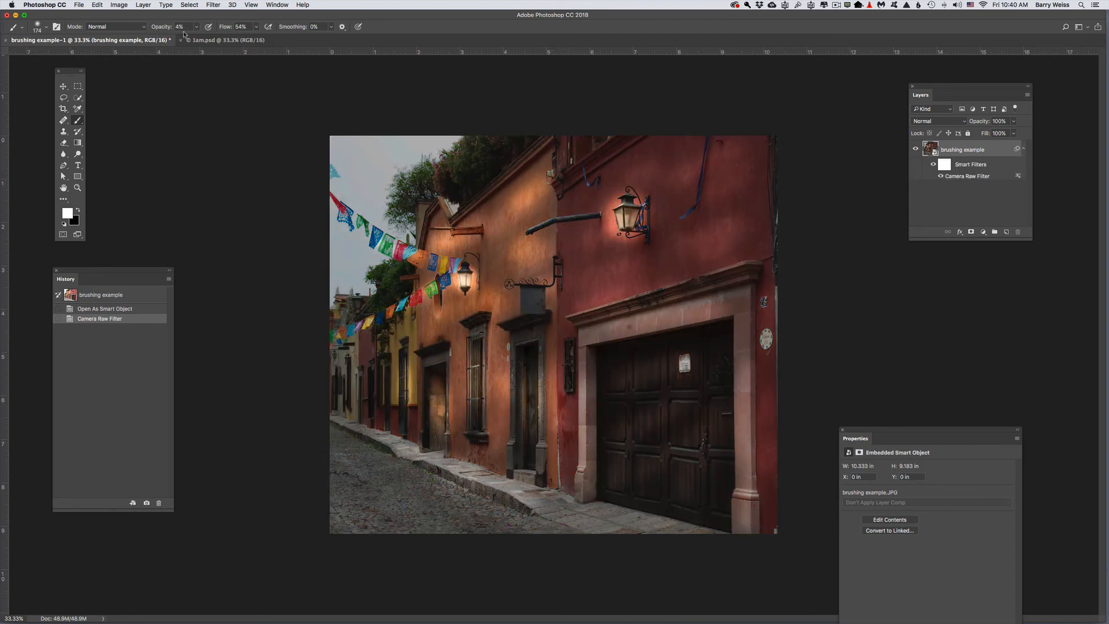
- Compare with the 1am.psd version, and add a Brightness/Contrast adjustment layer to the brushing example photo with Brightness 17
left_click(221, 42)
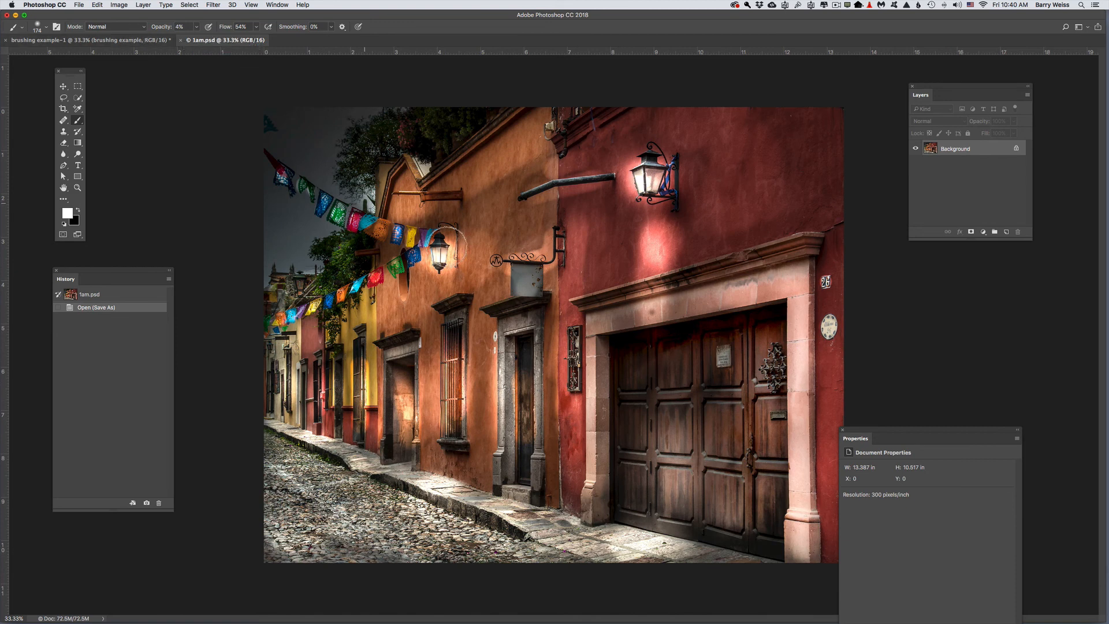
left_click(116, 38)
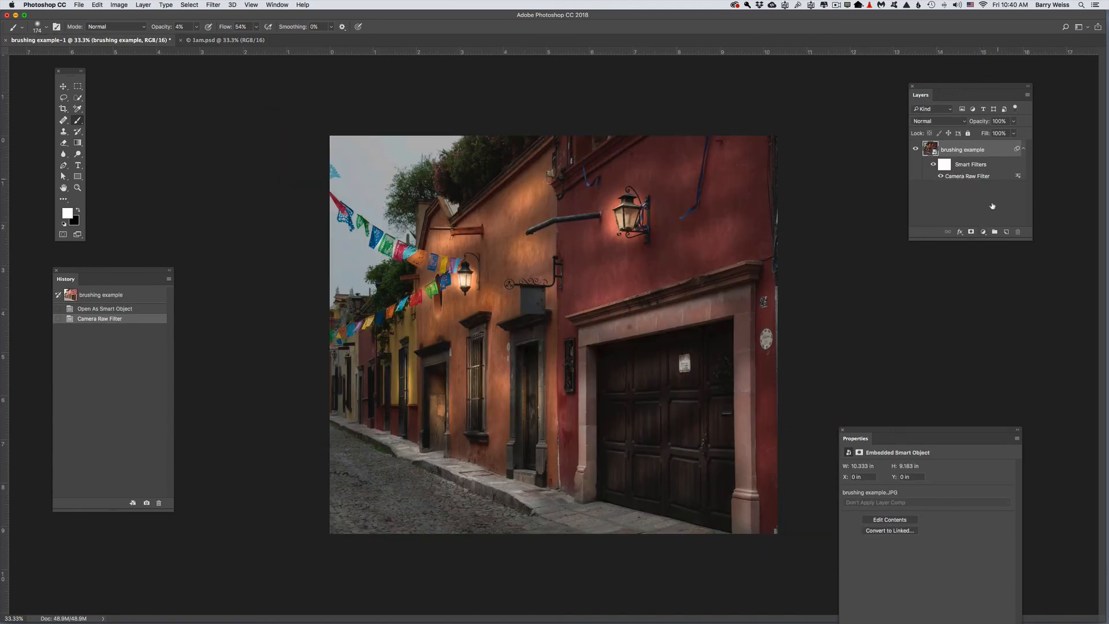
left_click(983, 232)
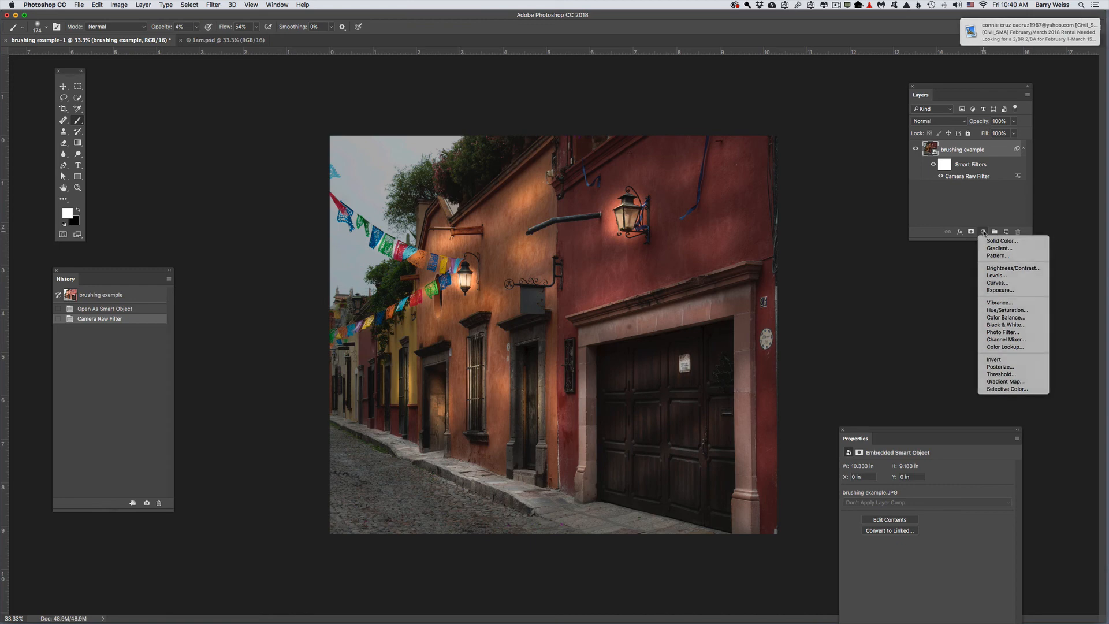
left_click(994, 270)
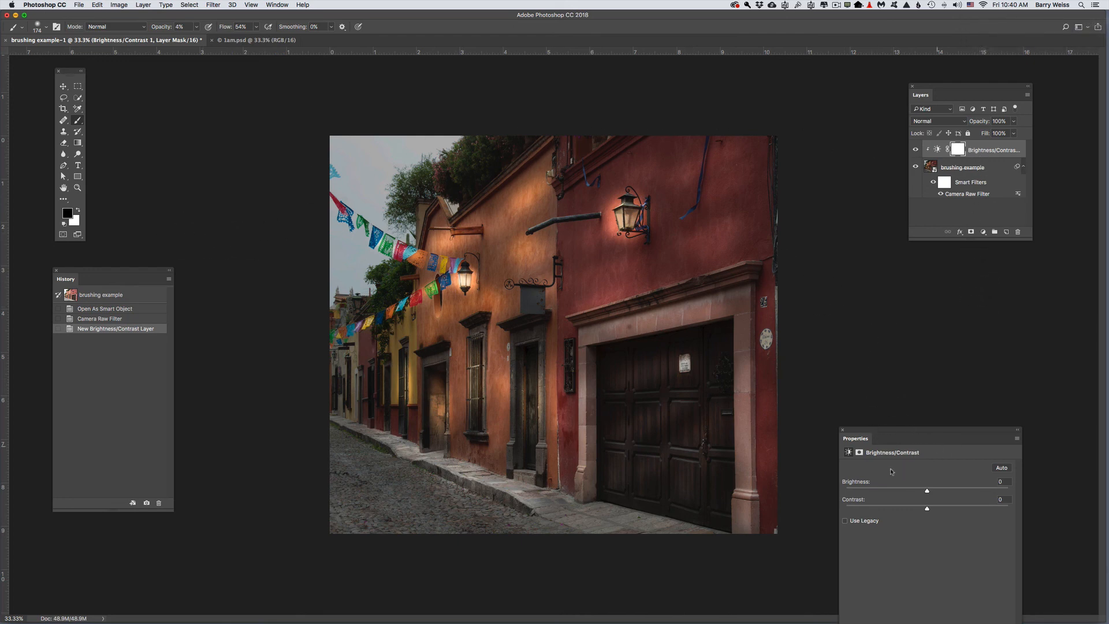
left_click_drag(928, 431, 906, 264)
left_click_drag(906, 325, 914, 327)
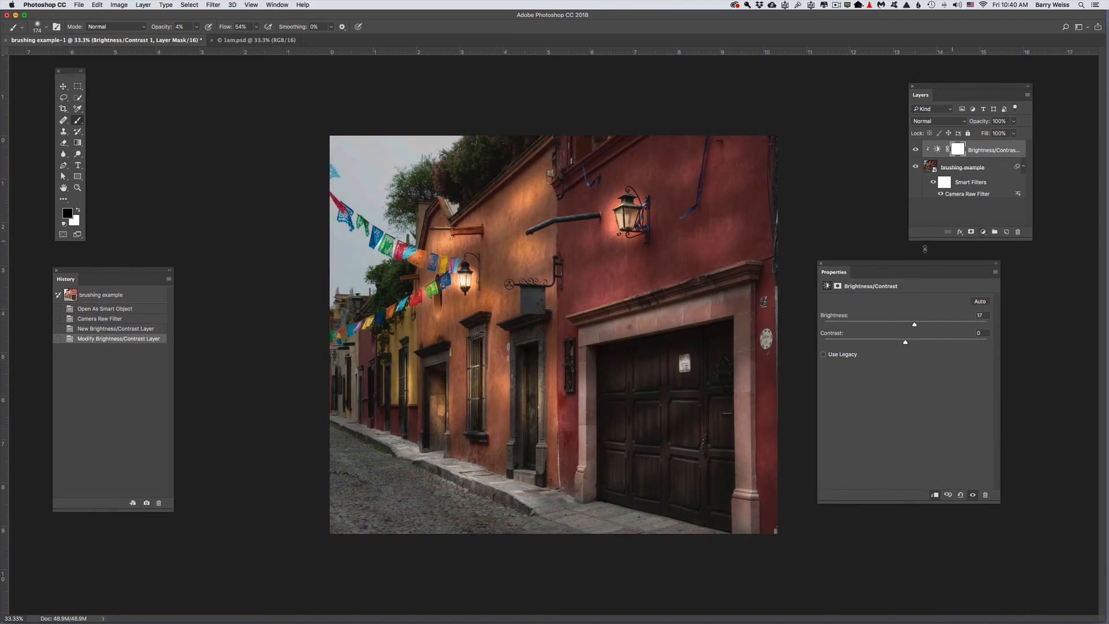
left_click_drag(922, 267, 910, 391)
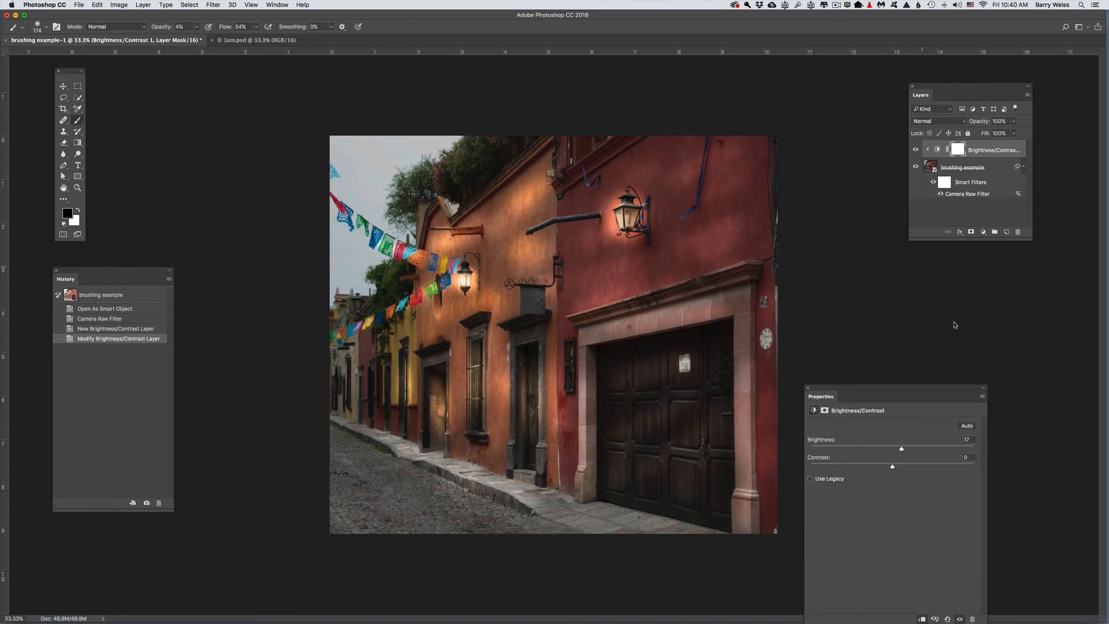
- Add a Levels adjustment layer above the Brightness/Contrast layer, with the midtone input at 0.95 and the white input at 246
left_click(983, 232)
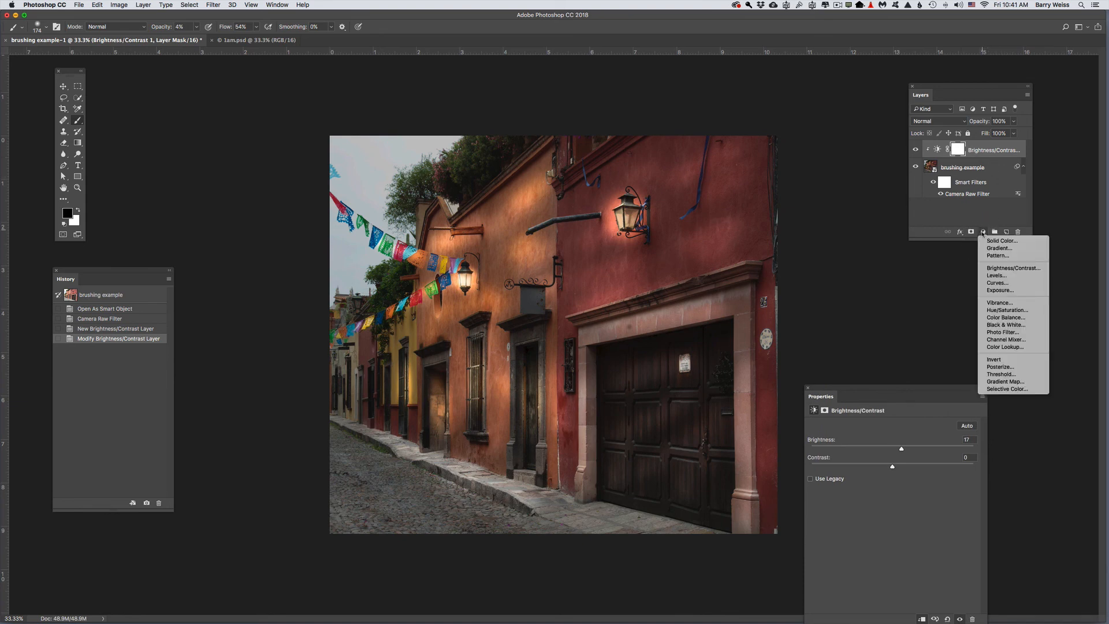
left_click(995, 276)
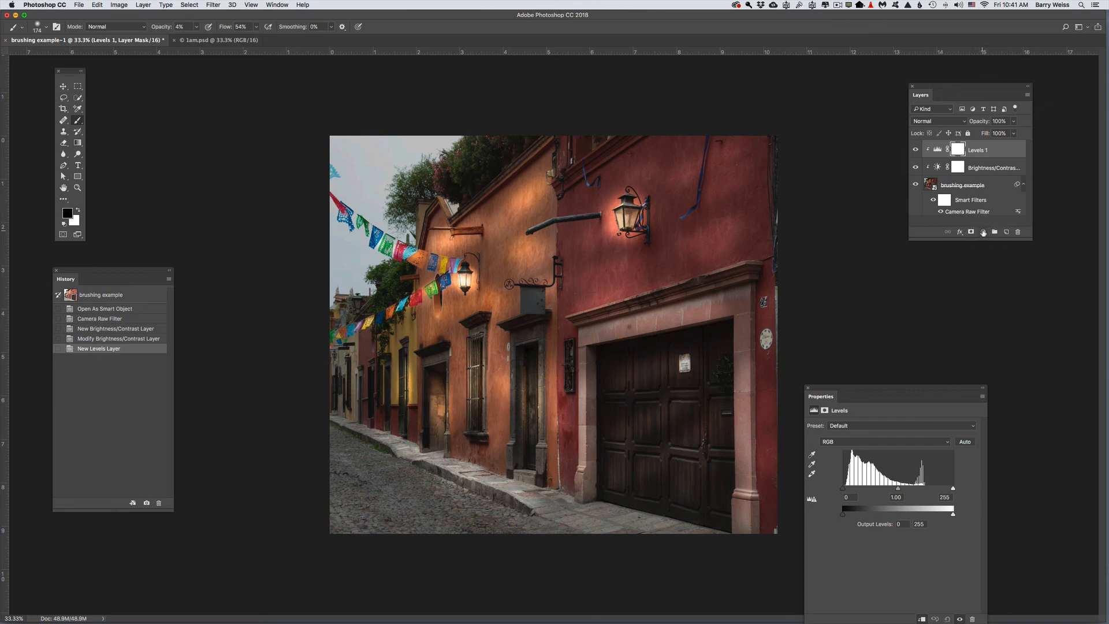
left_click(988, 235)
left_click(984, 153)
left_click_drag(921, 396, 919, 294)
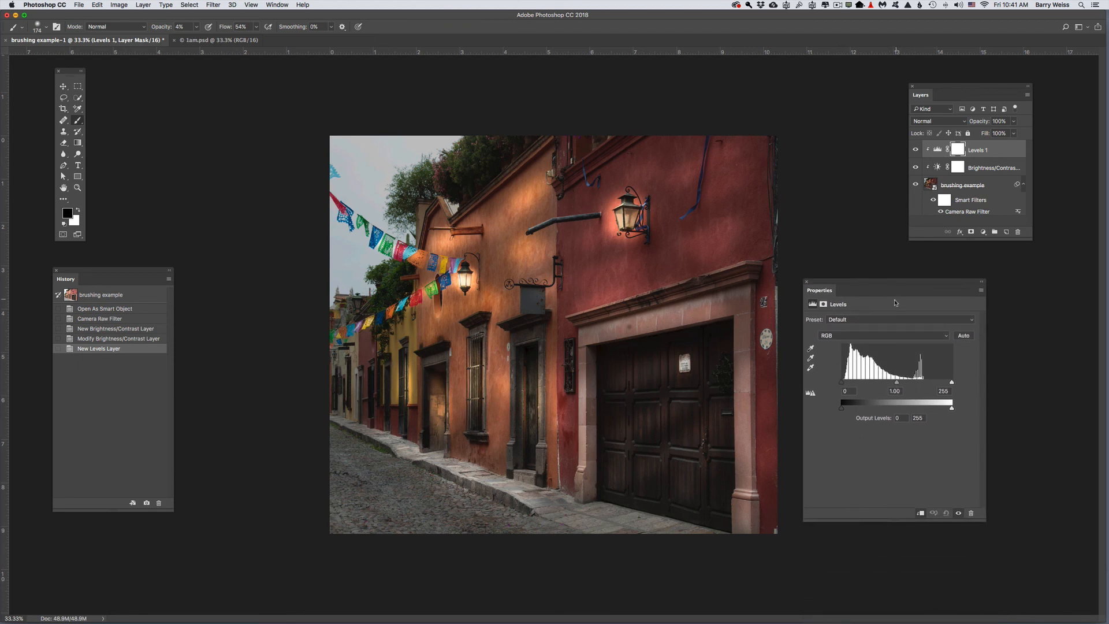
left_click_drag(843, 386, 948, 385)
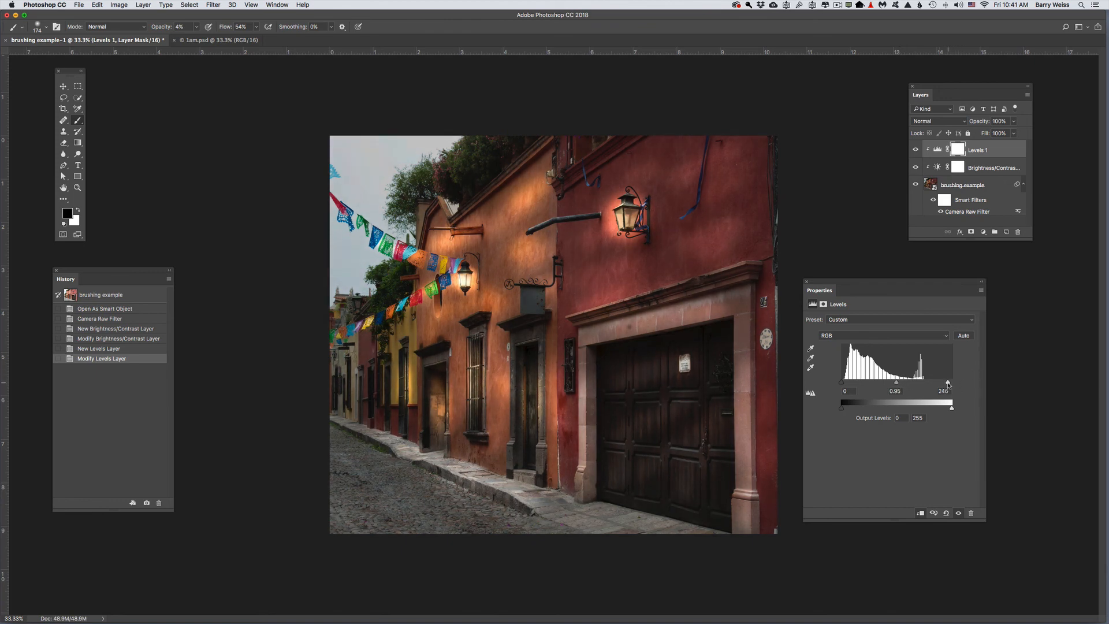